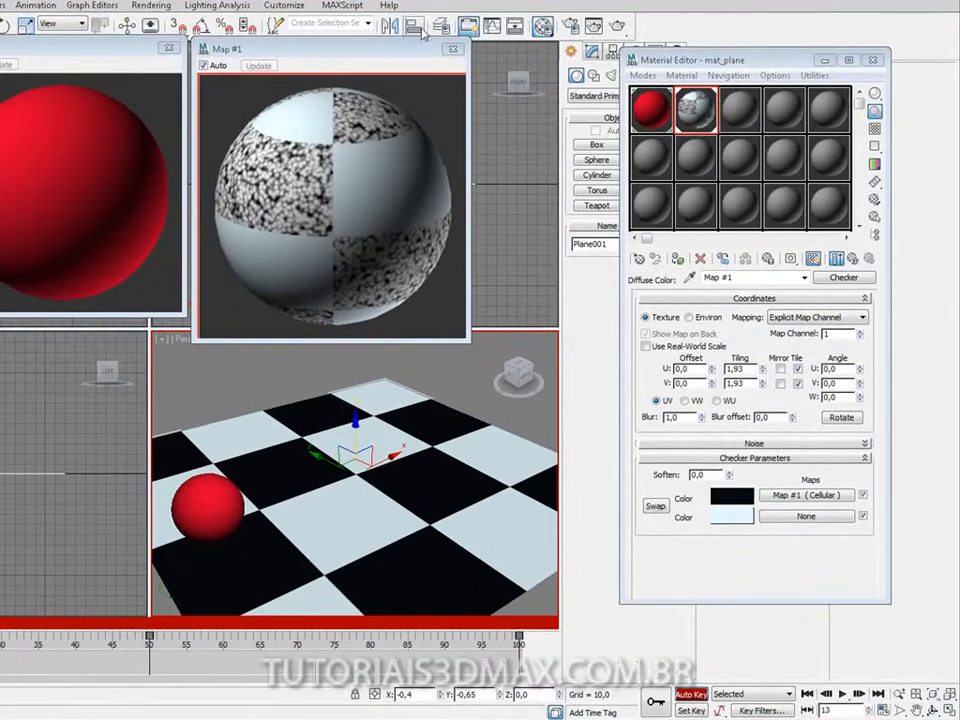
Close the material map preview windows and the Material Editor, and deselect the checkered plane
left_click(451, 50)
left_click(242, 79)
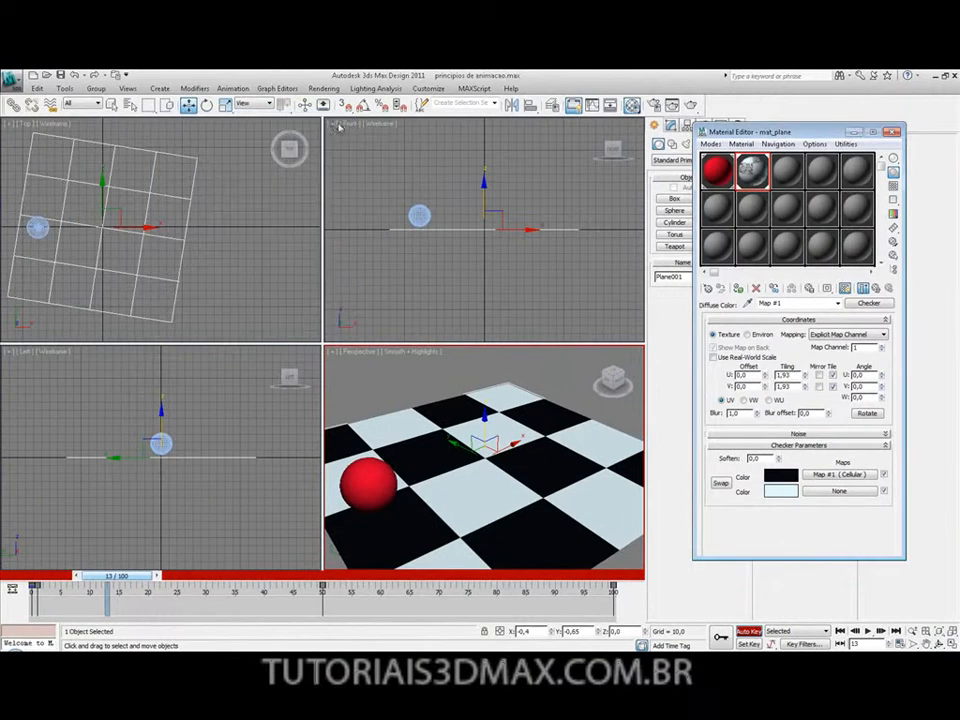
left_click(891, 132)
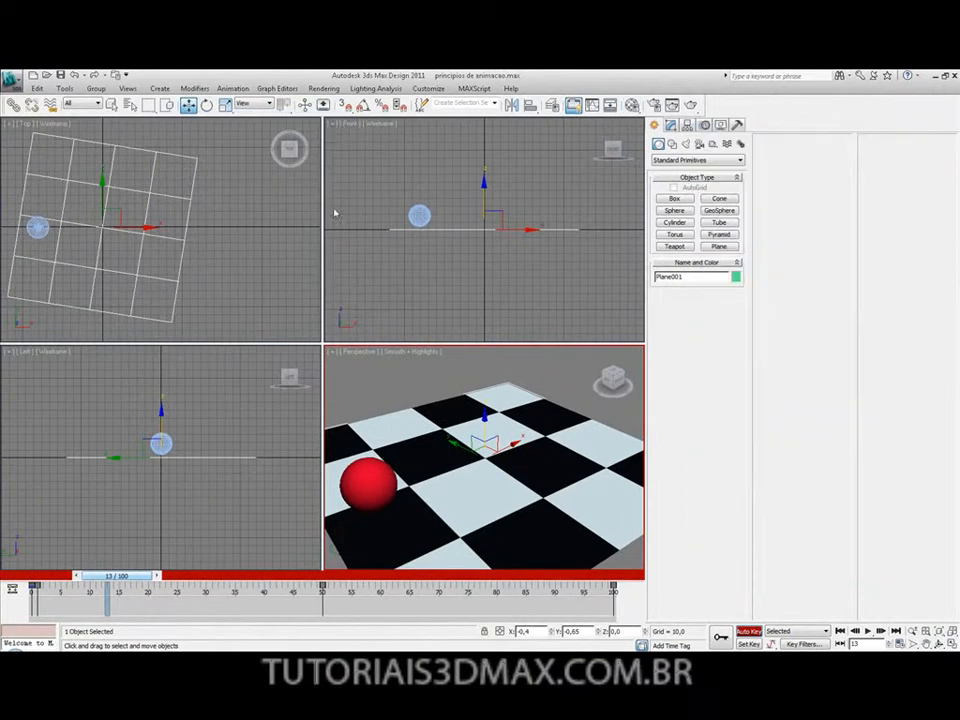
left_click(290, 243)
left_click(381, 176)
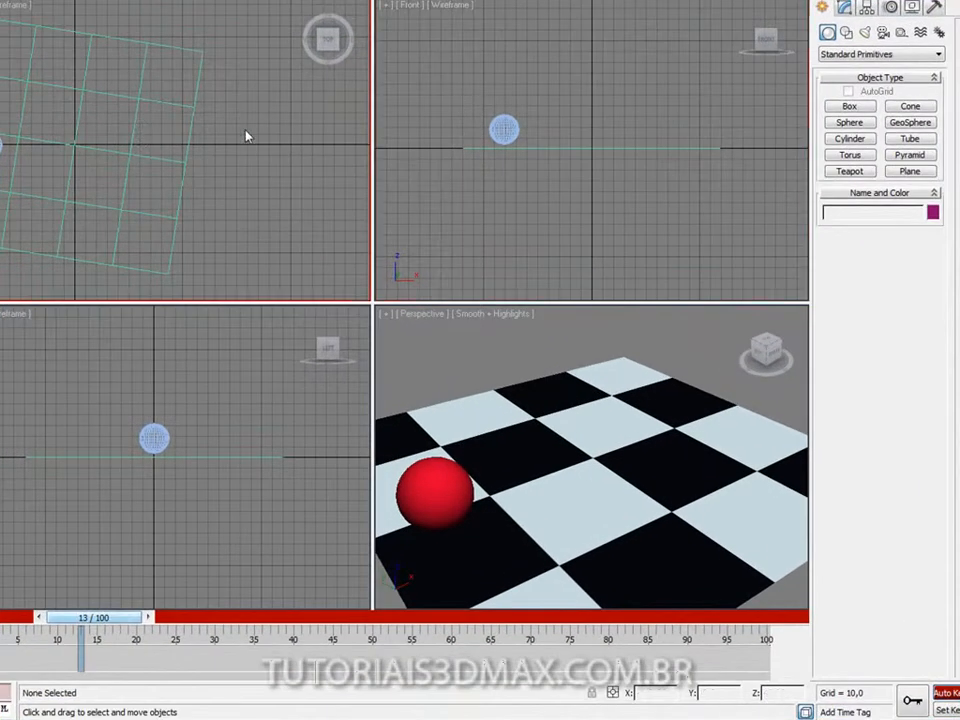
left_click(184, 164)
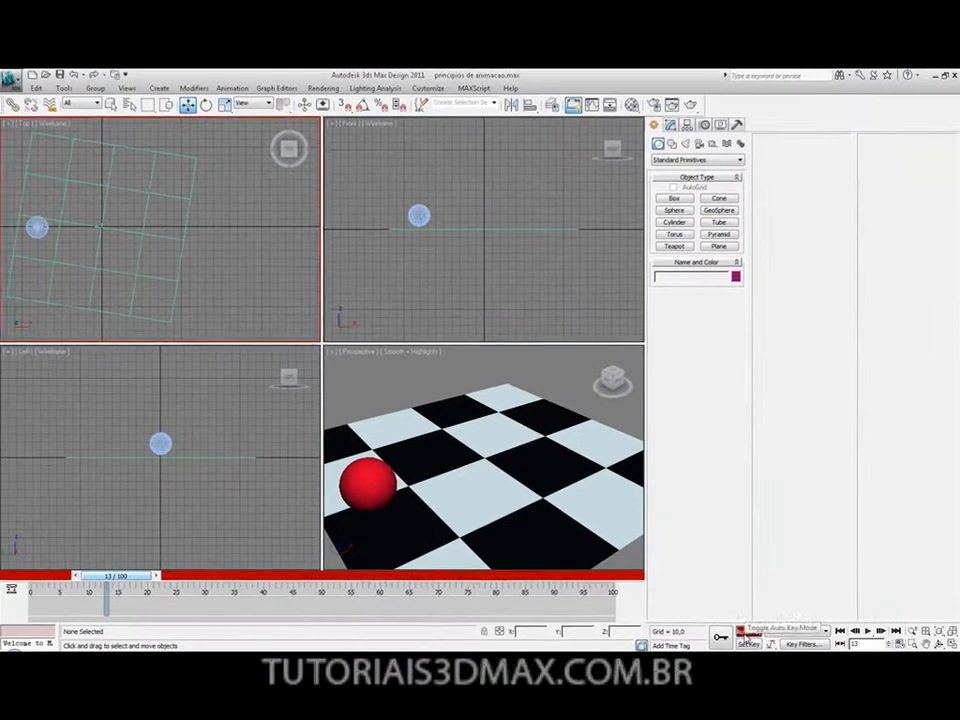
Turn off Auto Key recording and return the animation to frame 0
left_click(748, 632)
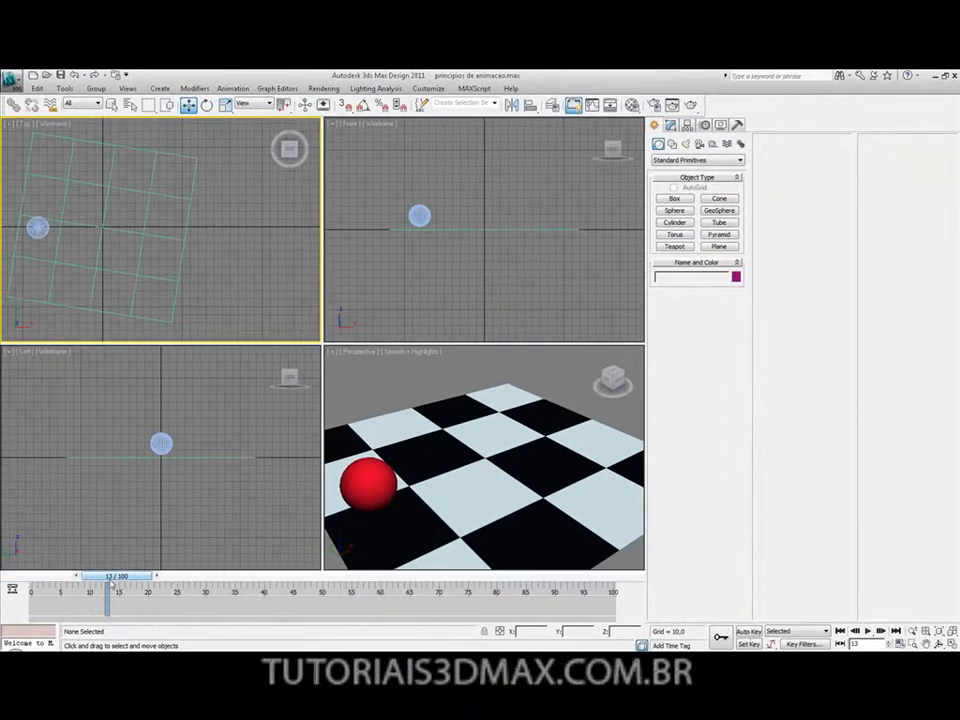
left_click_drag(117, 576, 6, 580)
key("w")
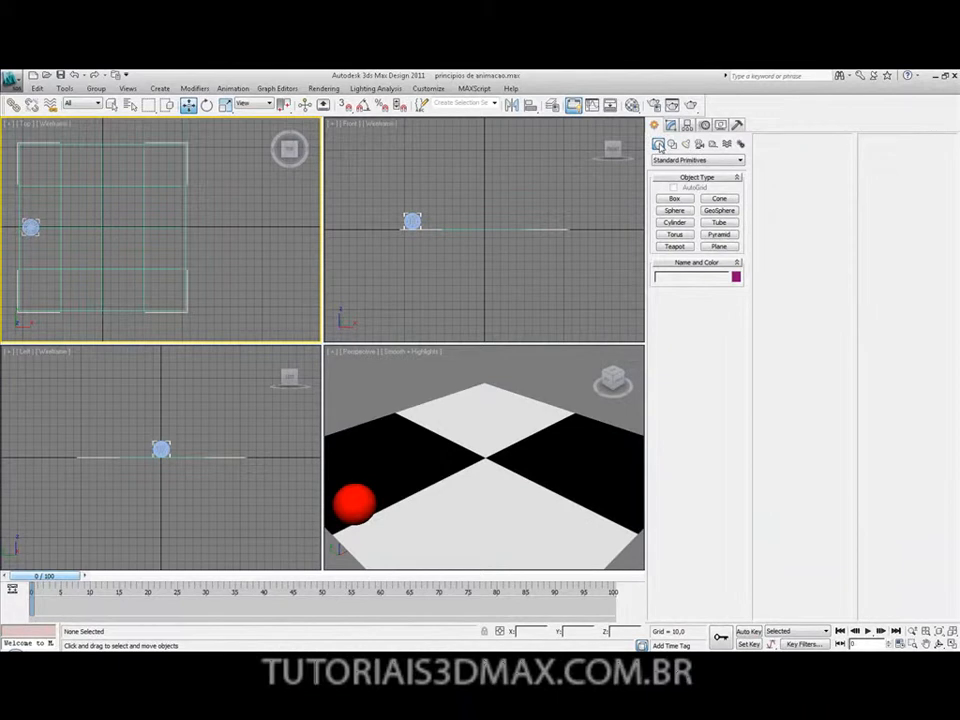
Create a cylinder with a radius of about 17,36 and a height of about 62,02 near the middle of the checkered plane
left_click(684, 229)
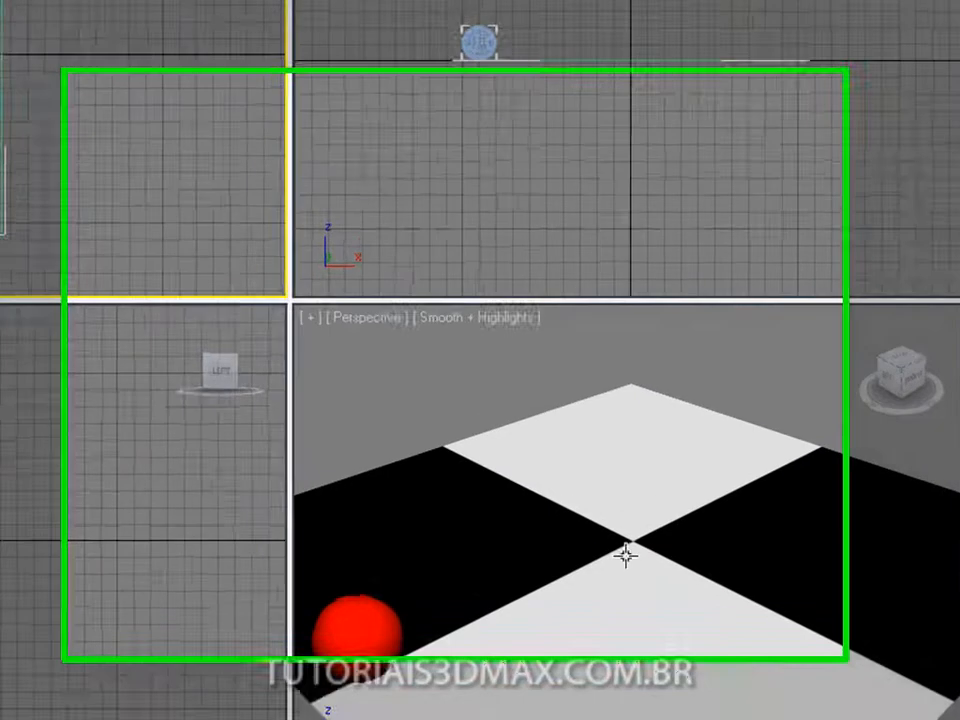
left_click_drag(488, 469, 514, 480)
left_click_drag(758, 626, 752, 626)
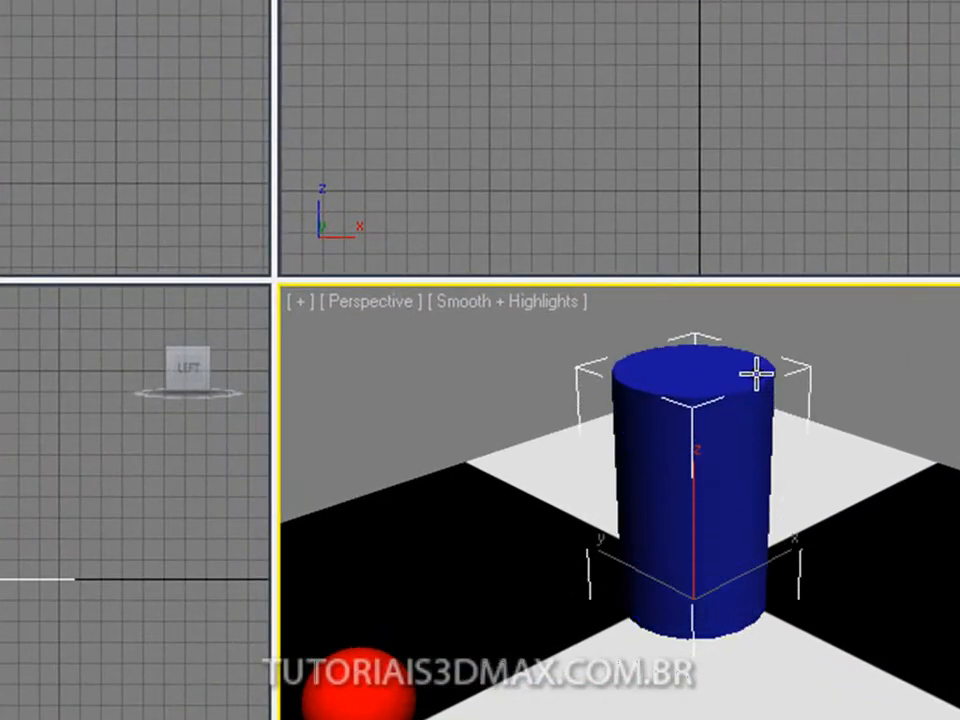
left_click(745, 353)
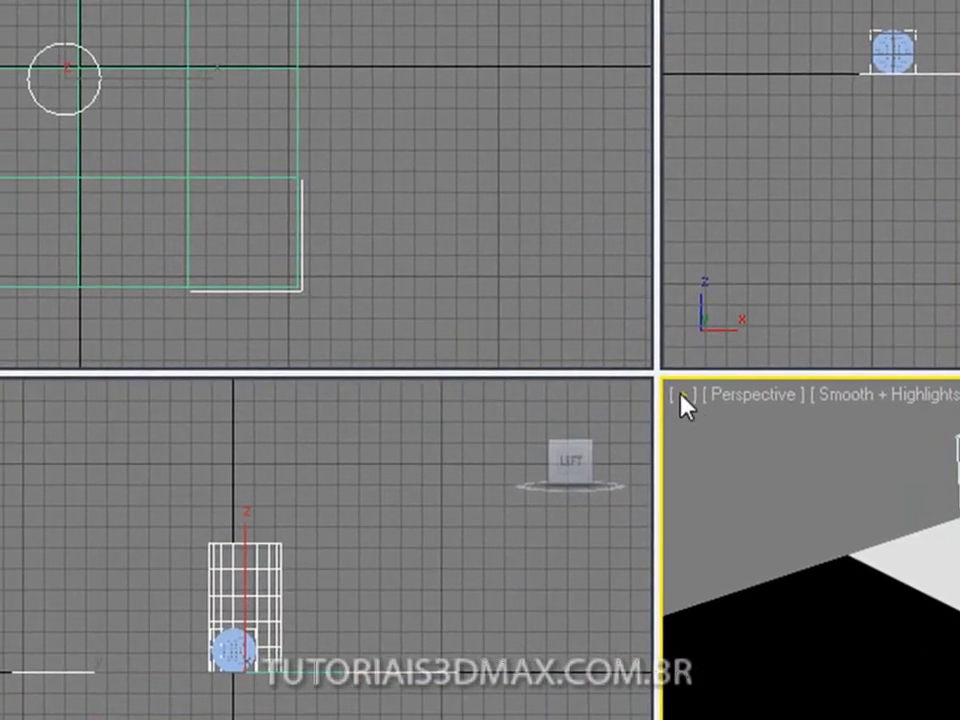
Display edged faces over the smooth shading in the Perspective viewport
left_click(682, 397)
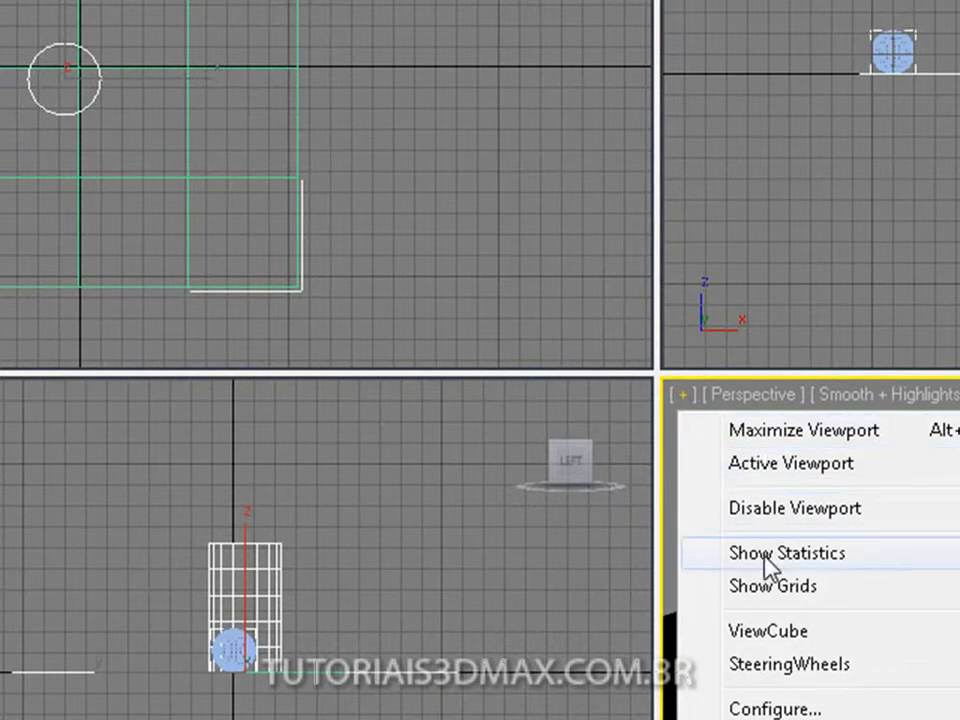
left_click(840, 400)
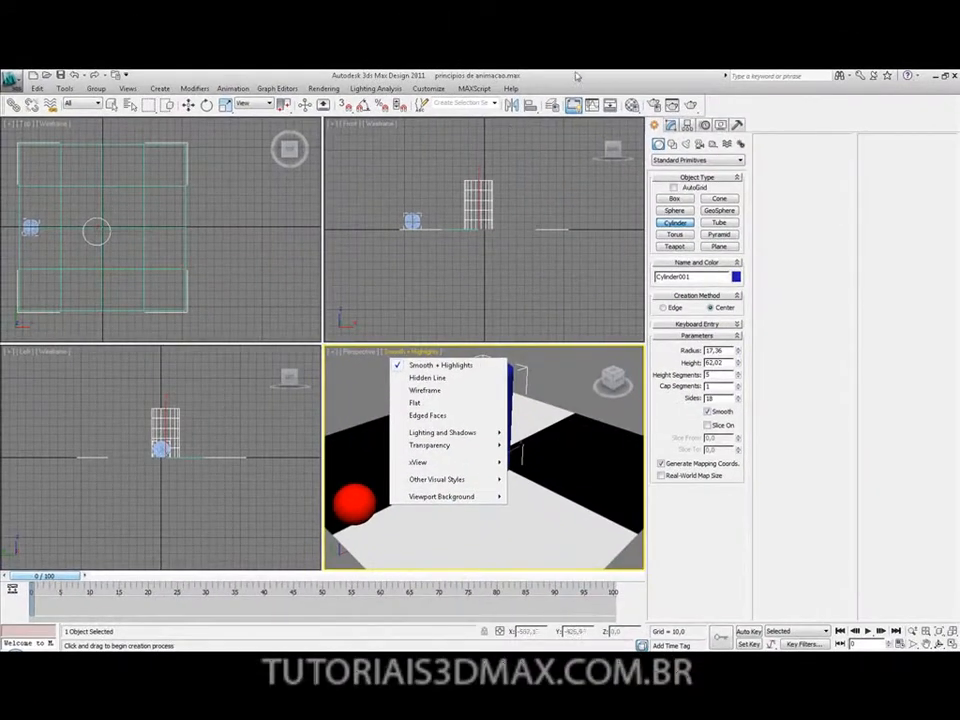
left_click(577, 76)
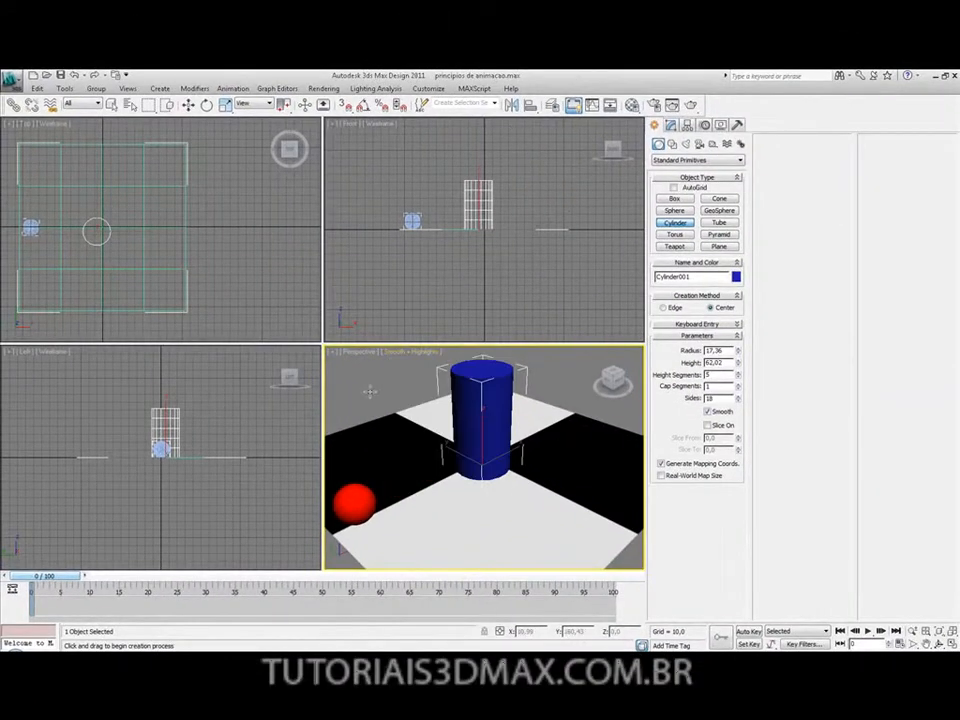
key("F3")
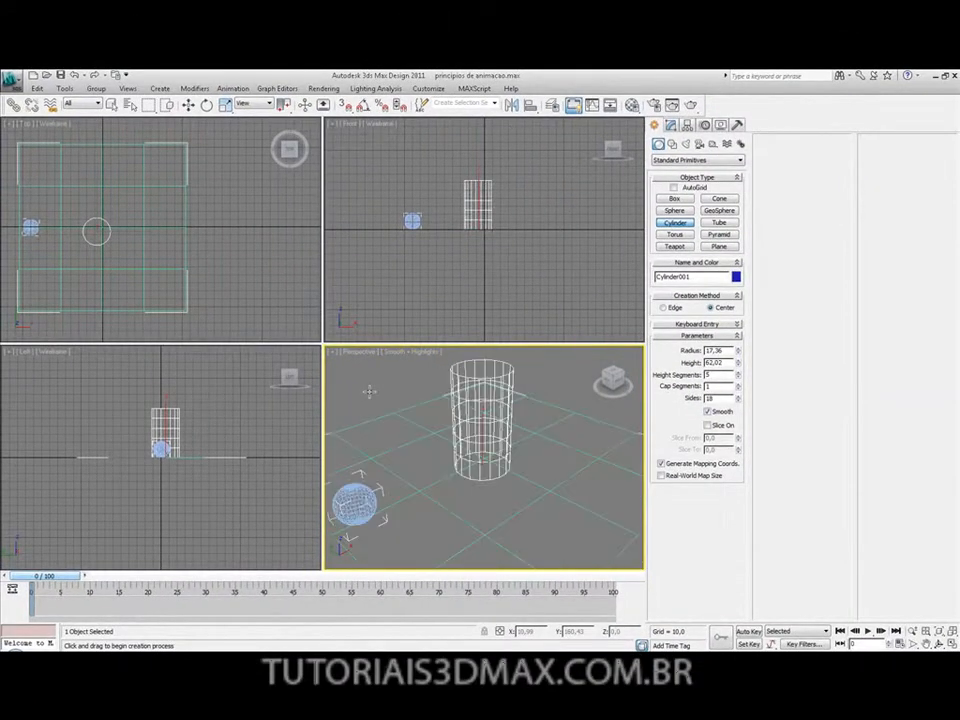
key("F3")
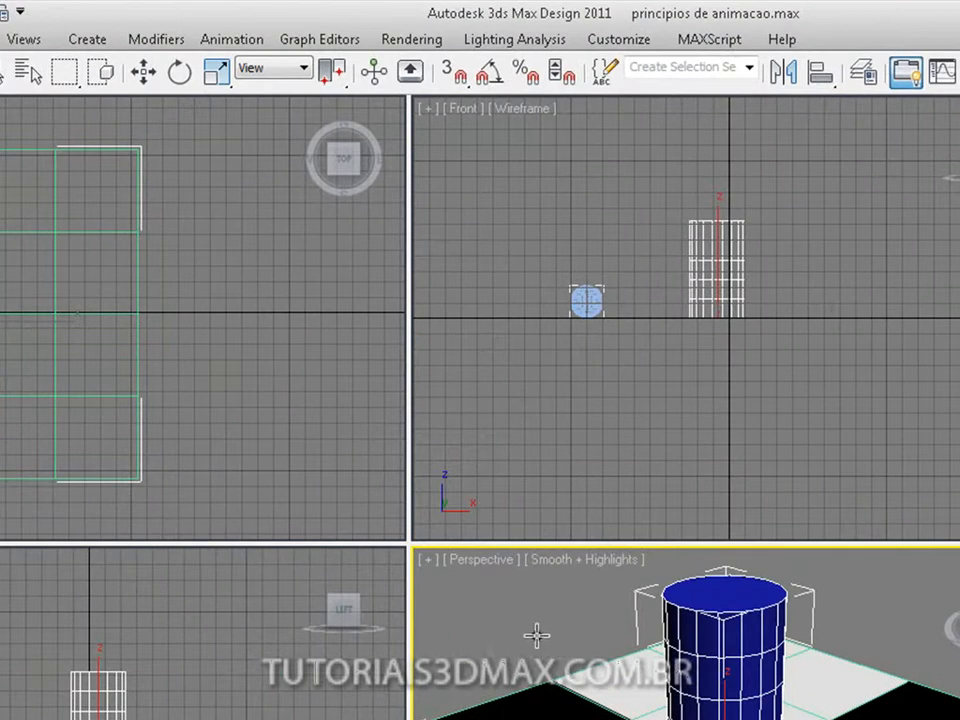
key("F4")
Bring up the cylinder's modify parameters and move it across the plane to about X -16,78 and Y -11,78
left_click(143, 71)
left_click(550, 604)
left_click(704, 631)
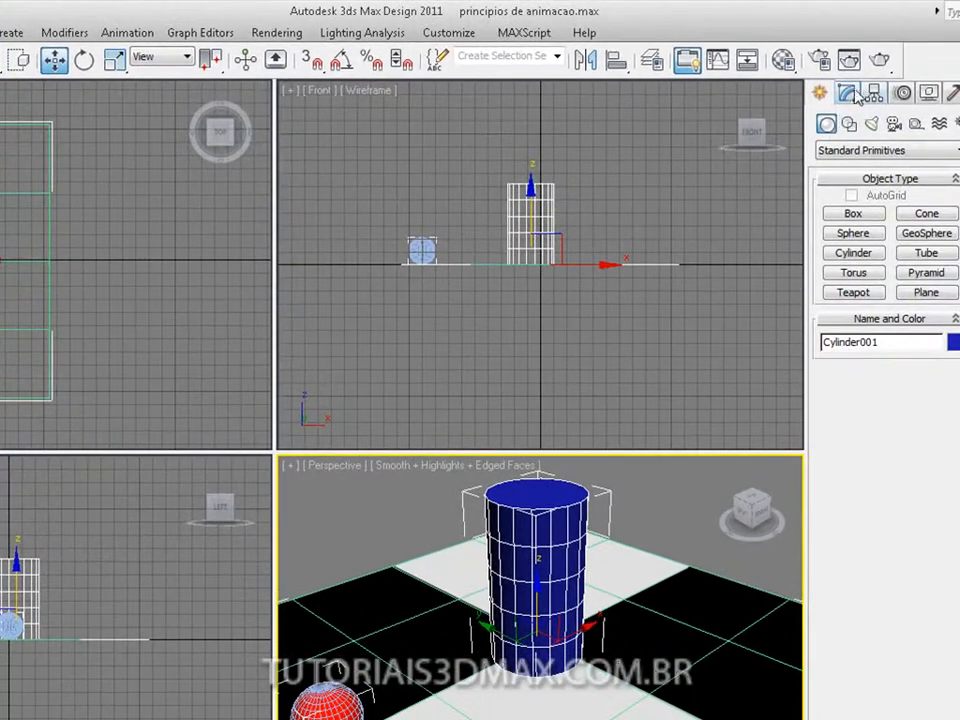
left_click(847, 95)
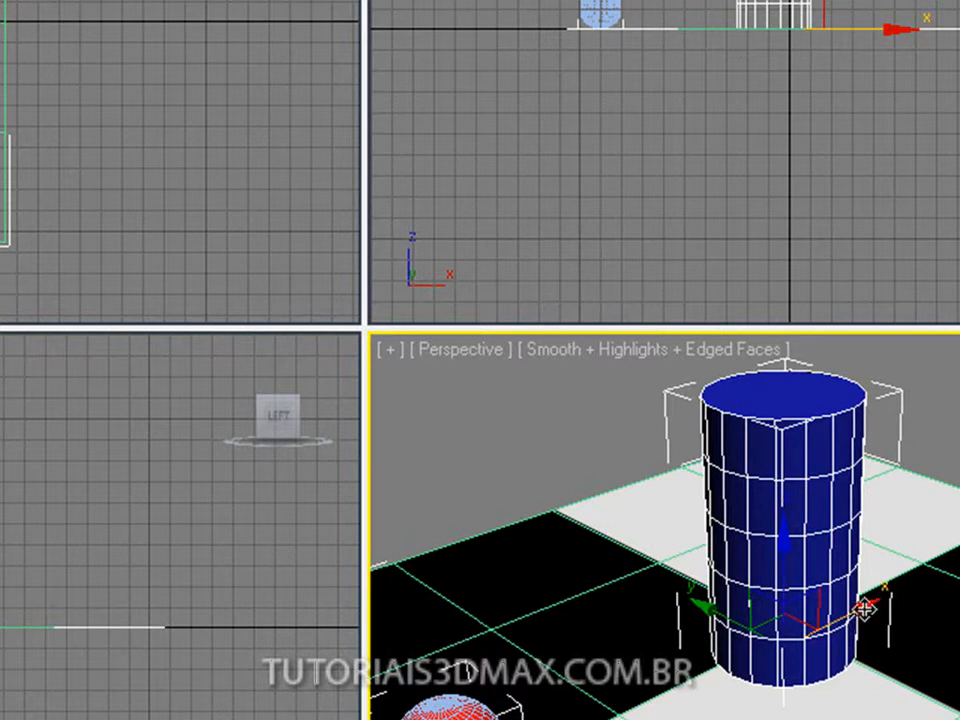
left_click_drag(864, 608, 836, 612)
left_click_drag(677, 613, 689, 625)
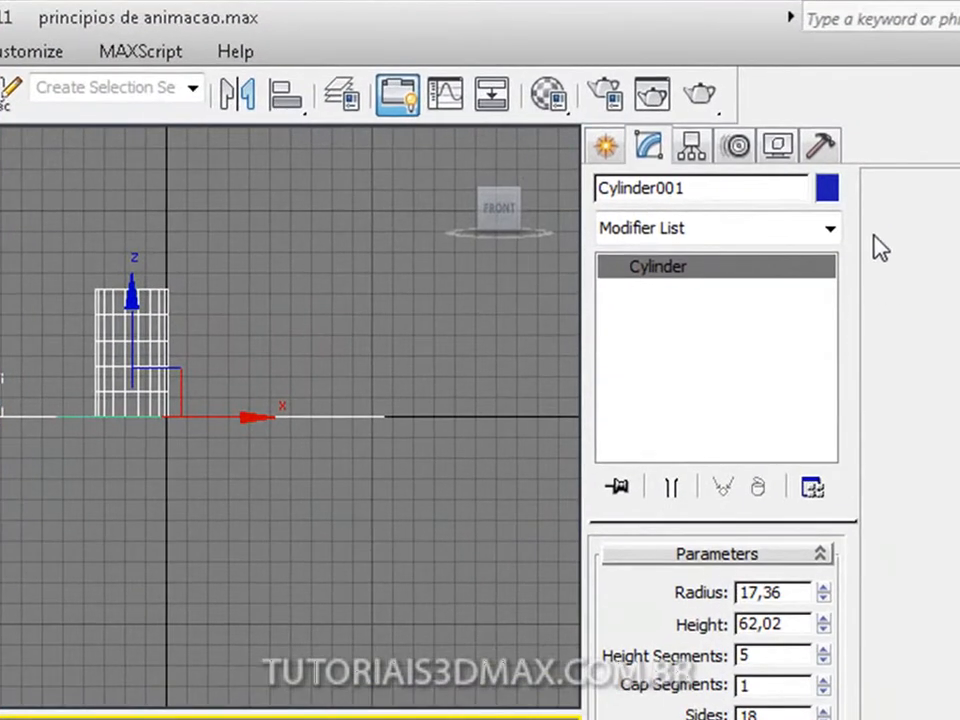
Examine the modifiers available for the cylinder, including the UV coordinate, subdivision, free form, parametric, NURBS and radiosity categories
left_click(830, 234)
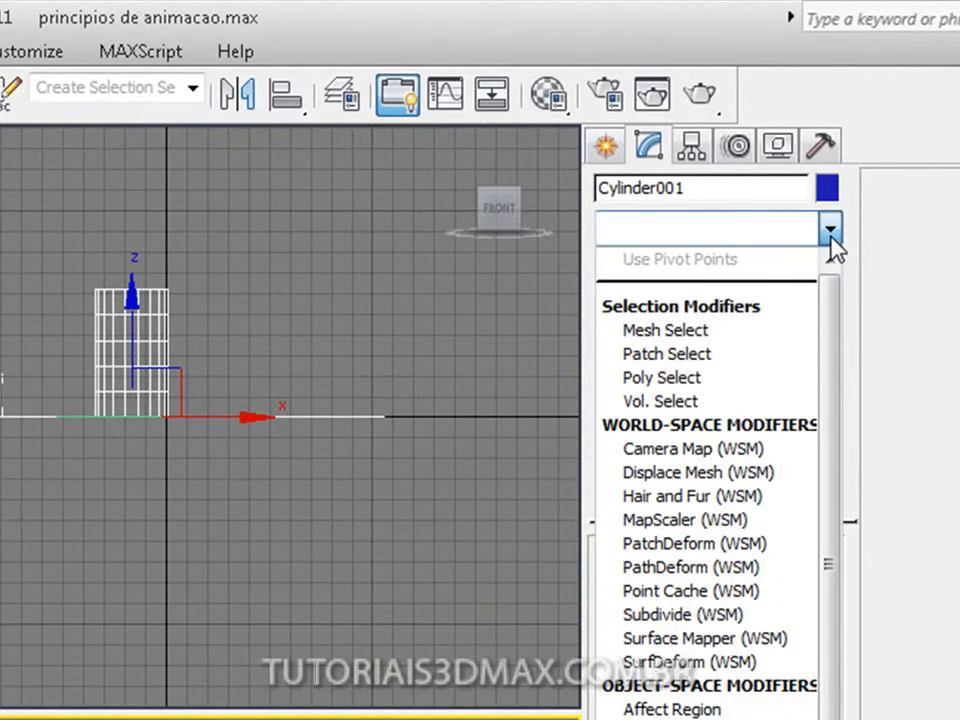
left_click_drag(836, 294, 855, 243)
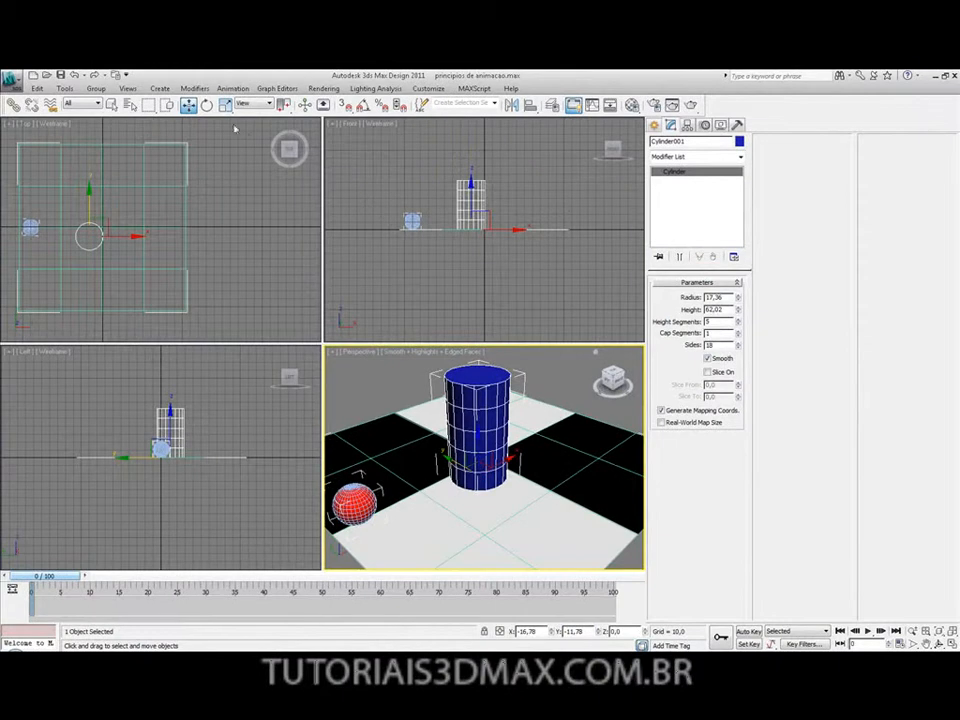
left_click(195, 89)
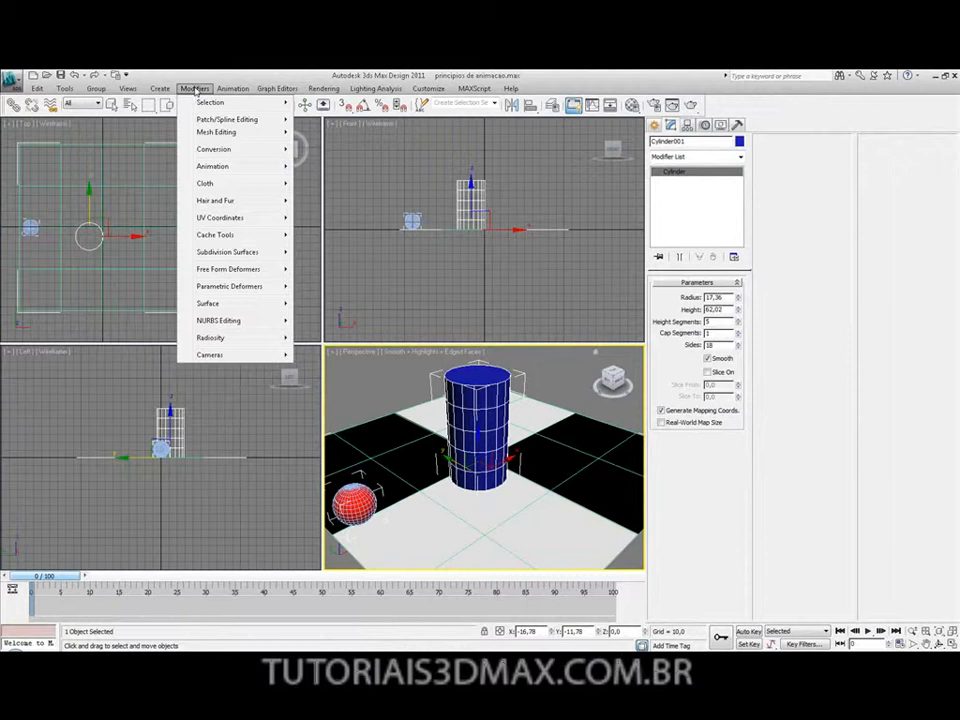
mouse_move(209, 104)
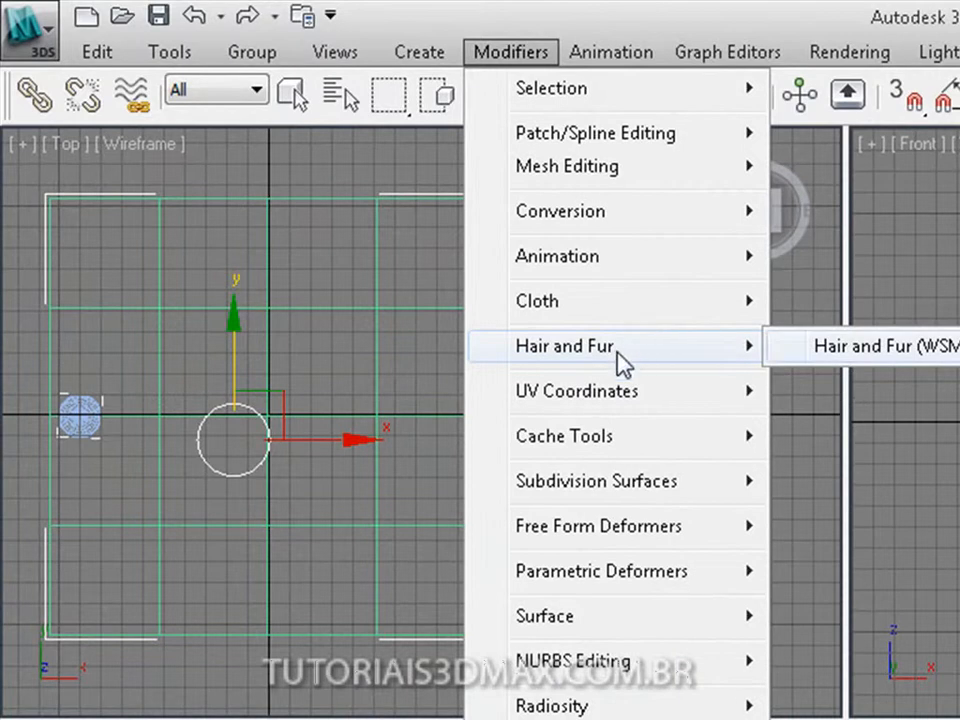
mouse_move(600, 405)
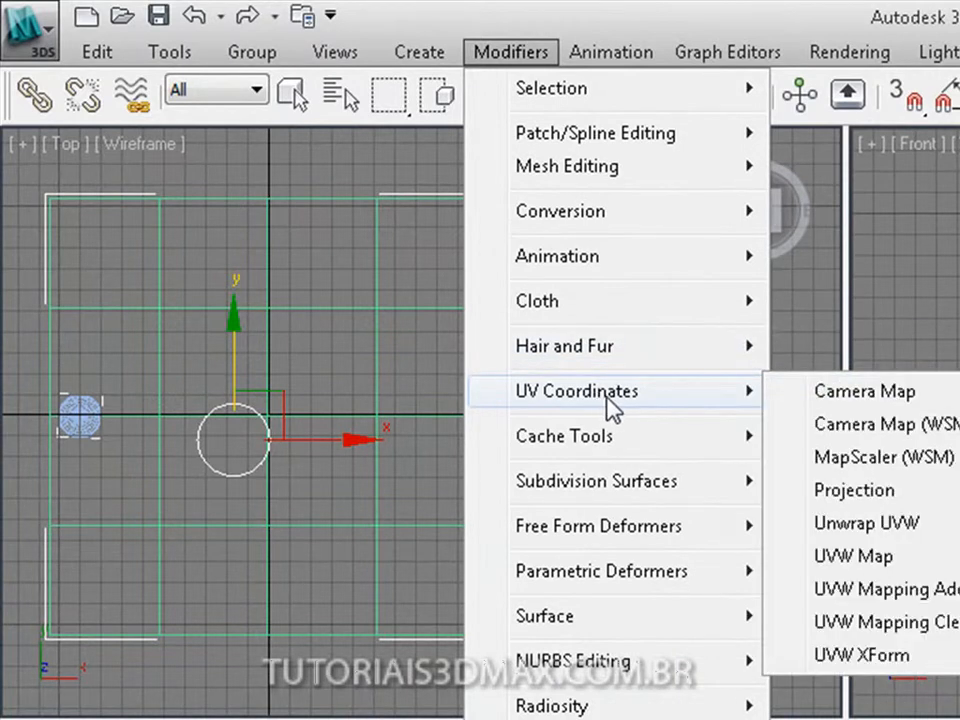
mouse_move(725, 408)
mouse_move(684, 445)
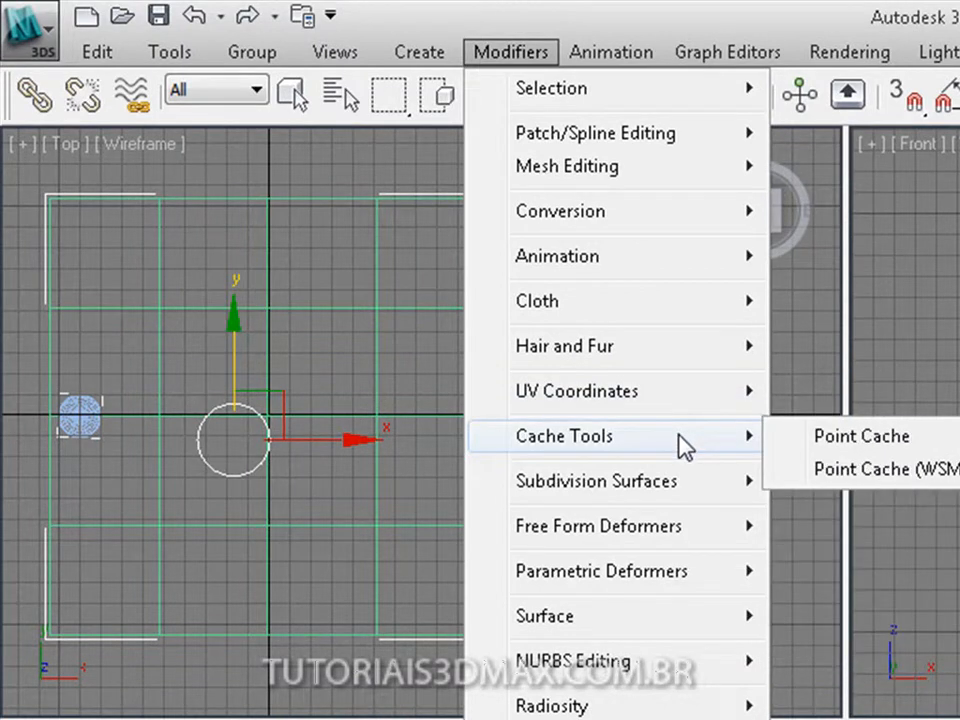
mouse_move(679, 489)
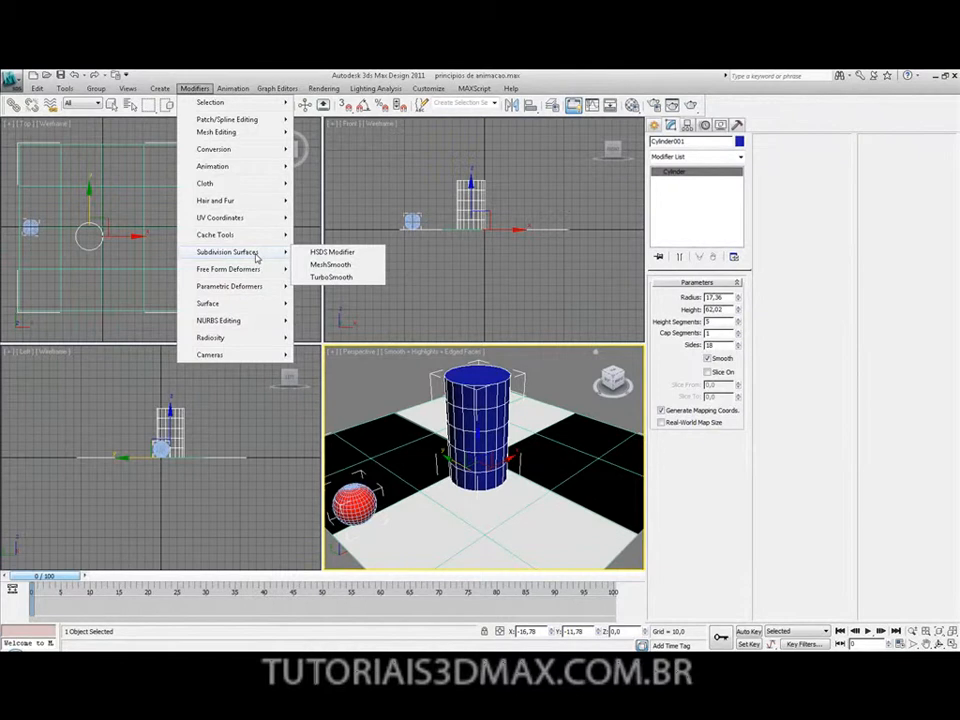
mouse_move(255, 275)
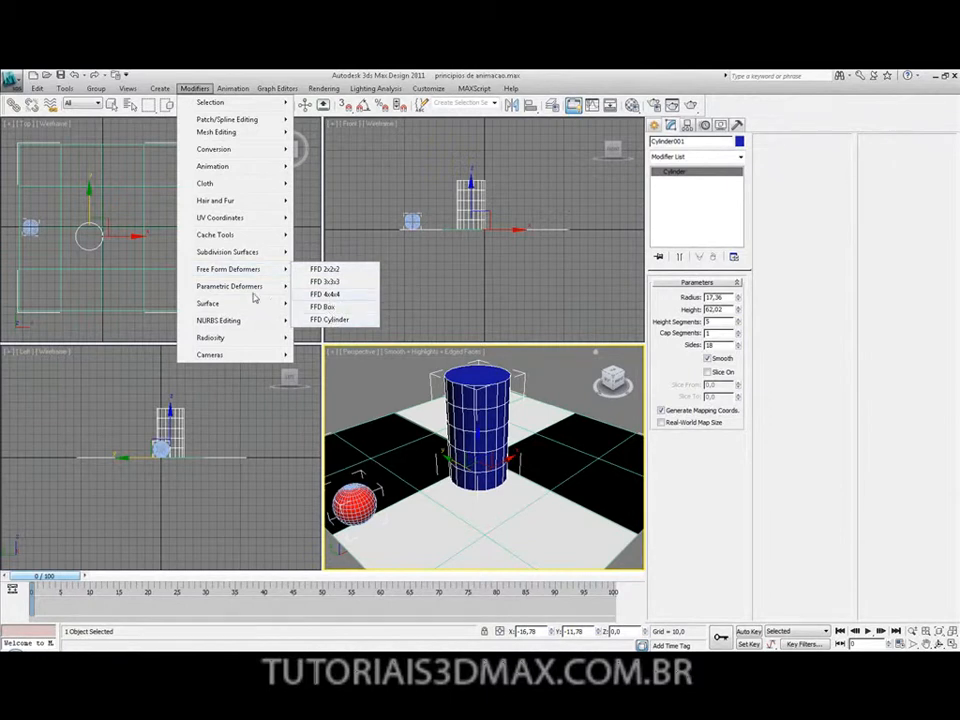
mouse_move(236, 292)
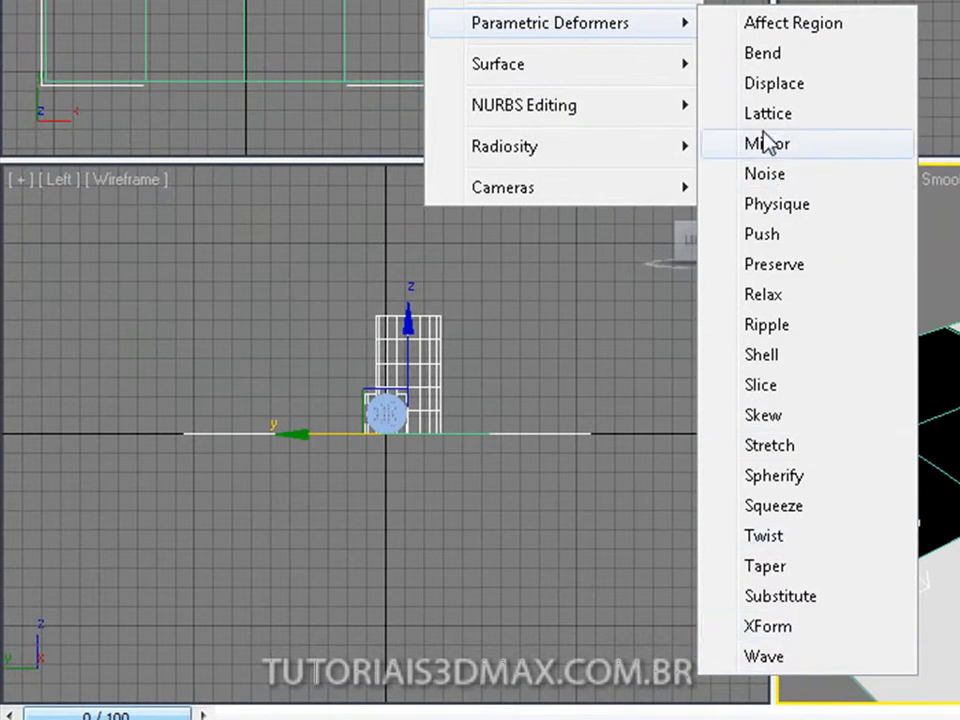
mouse_move(612, 70)
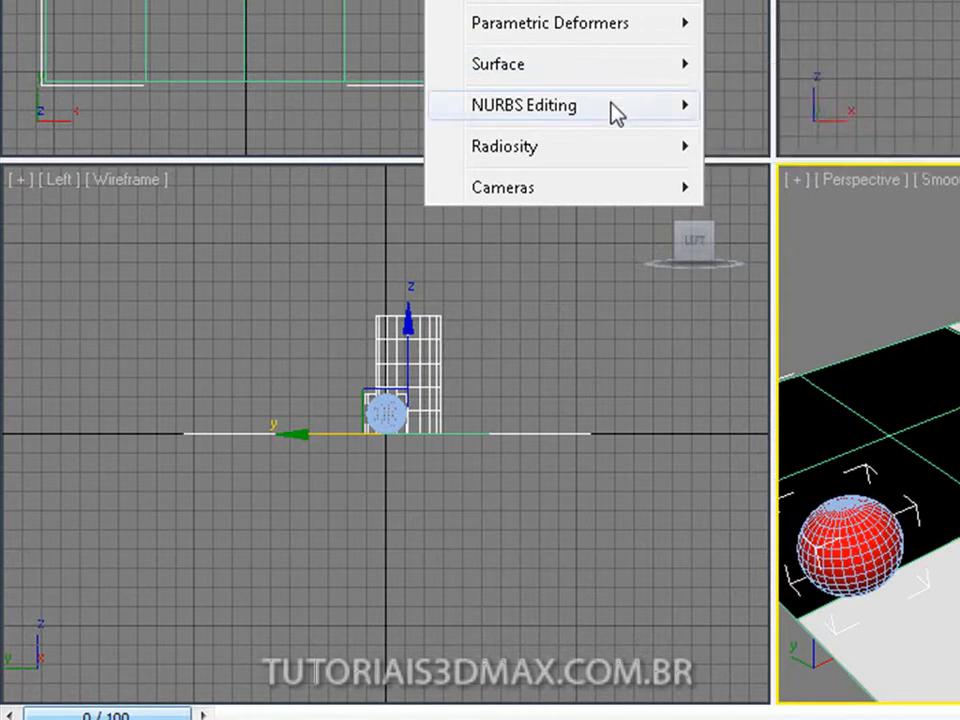
mouse_move(611, 105)
mouse_move(621, 157)
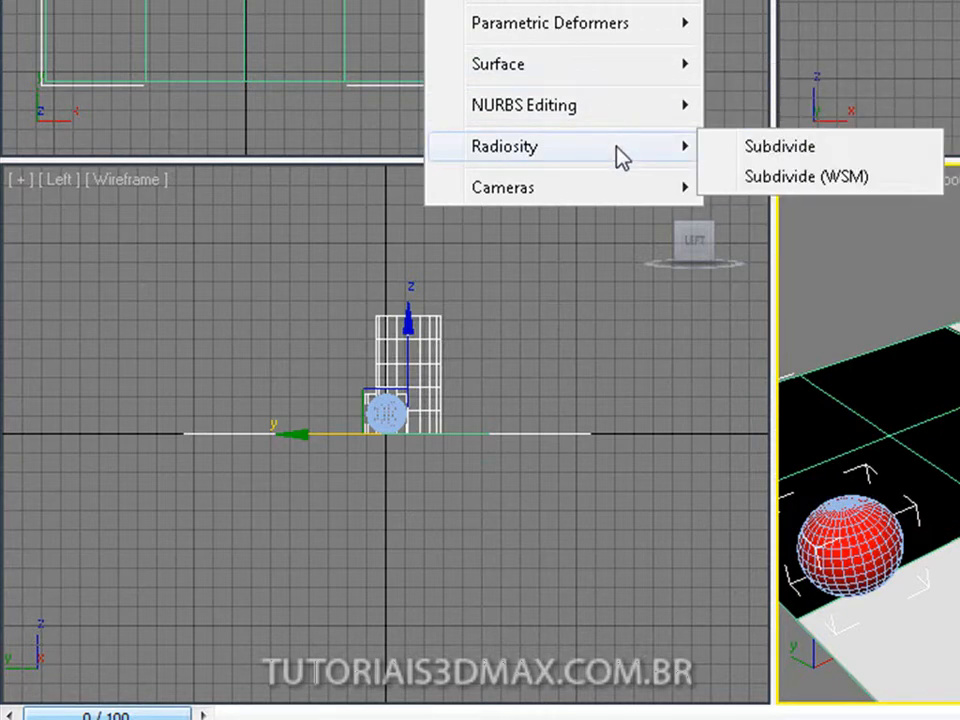
mouse_move(621, 190)
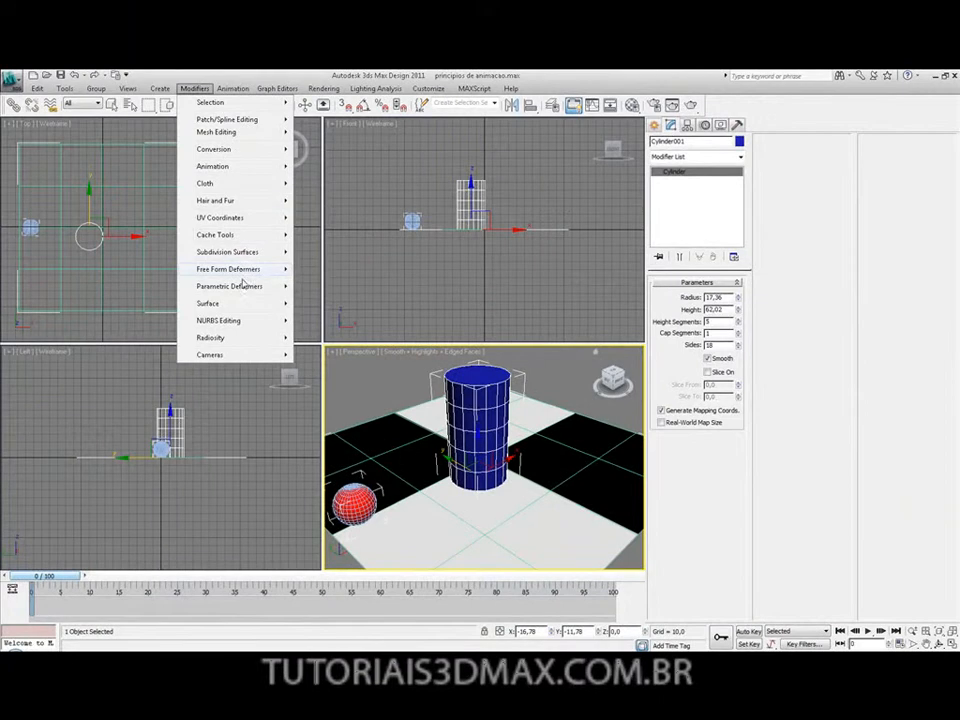
Apply the parametric Bend modifier to the cylinder
mouse_move(242, 273)
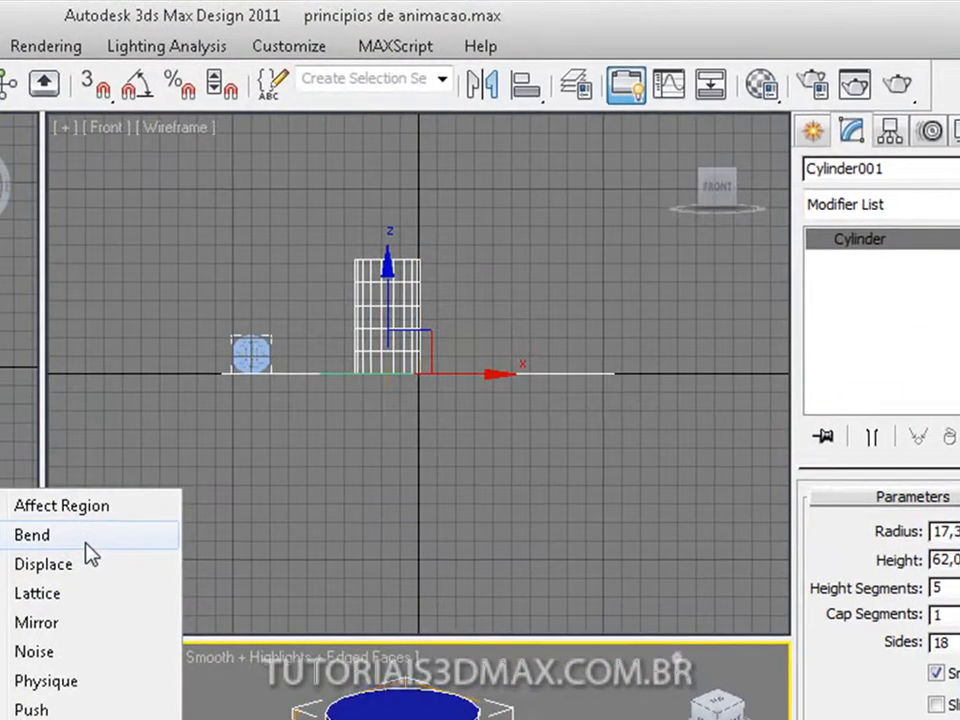
left_click(88, 553)
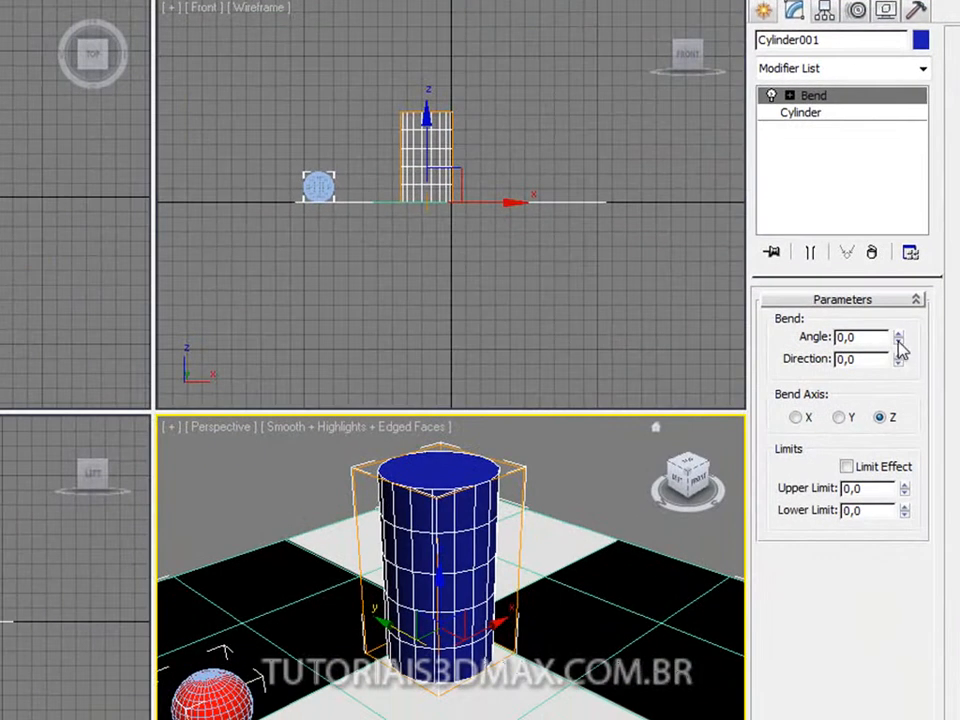
Try bending the cylinder about the Z axis with an angle of -165, and undo the bend
left_click_drag(684, 617, 689, 586)
left_click_drag(899, 317, 853, 697)
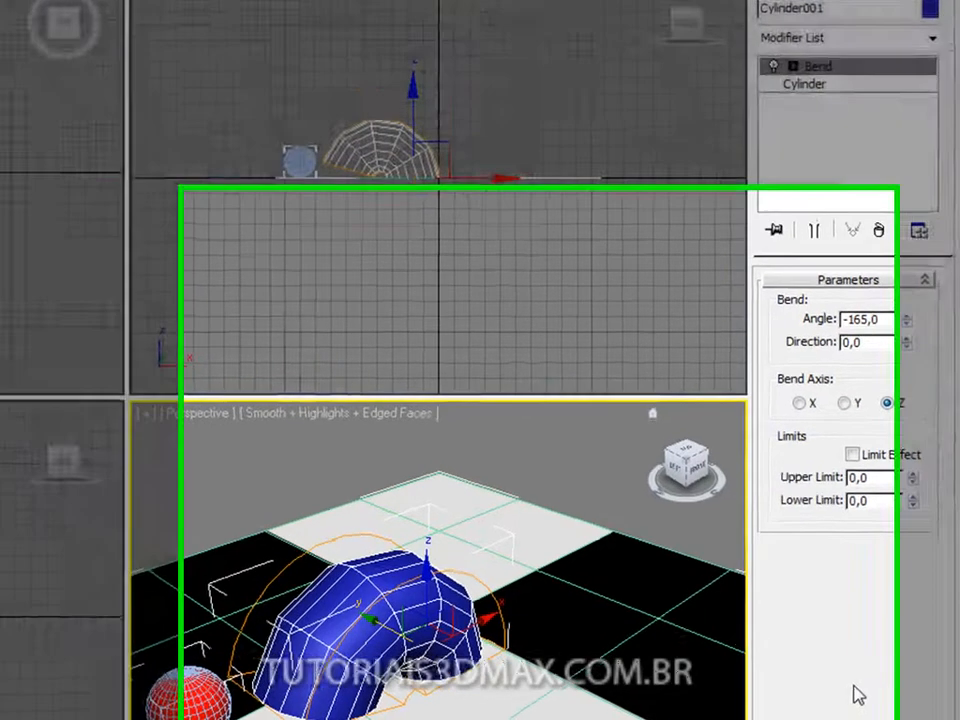
key("ctrl+z")
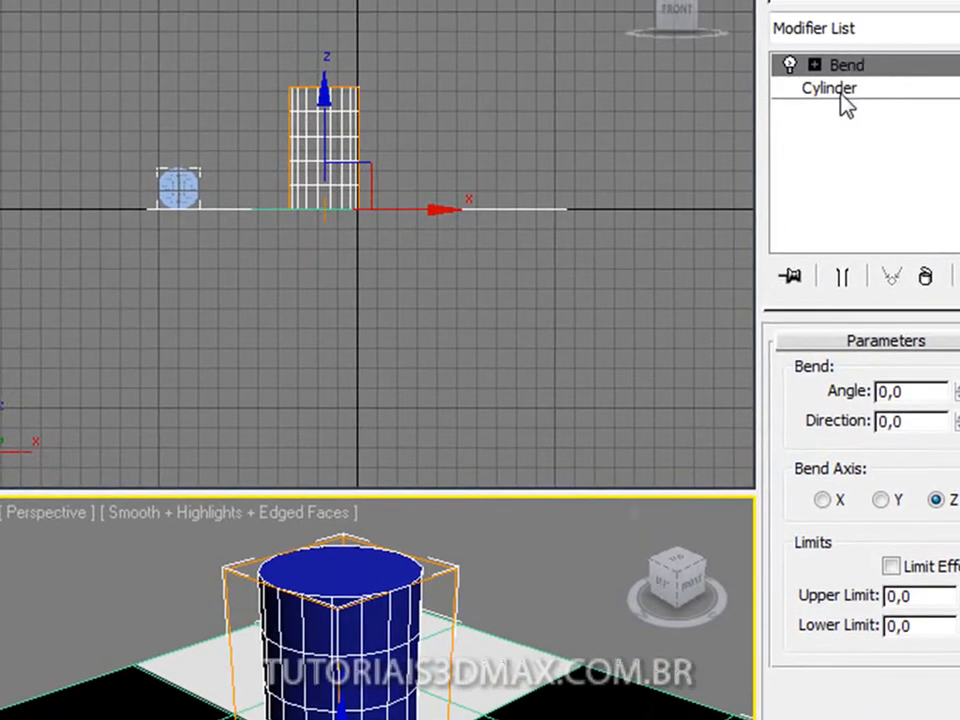
Set the height segments of the base cylinder beneath the Bend modifier to 1
left_click(828, 100)
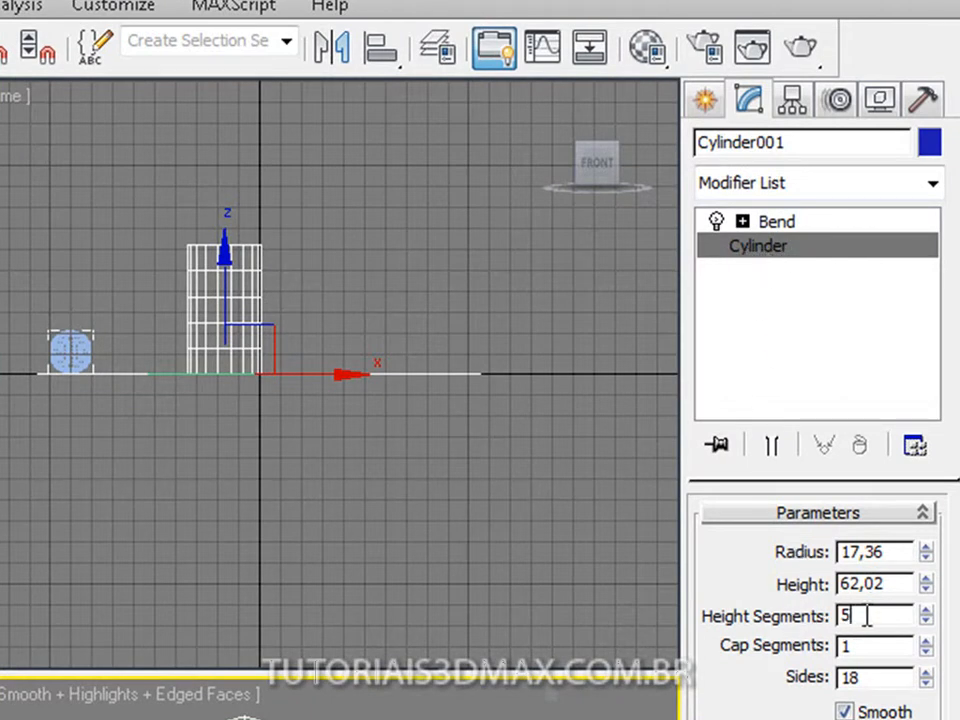
left_click_drag(864, 616, 772, 600)
type("1")
key("Return")
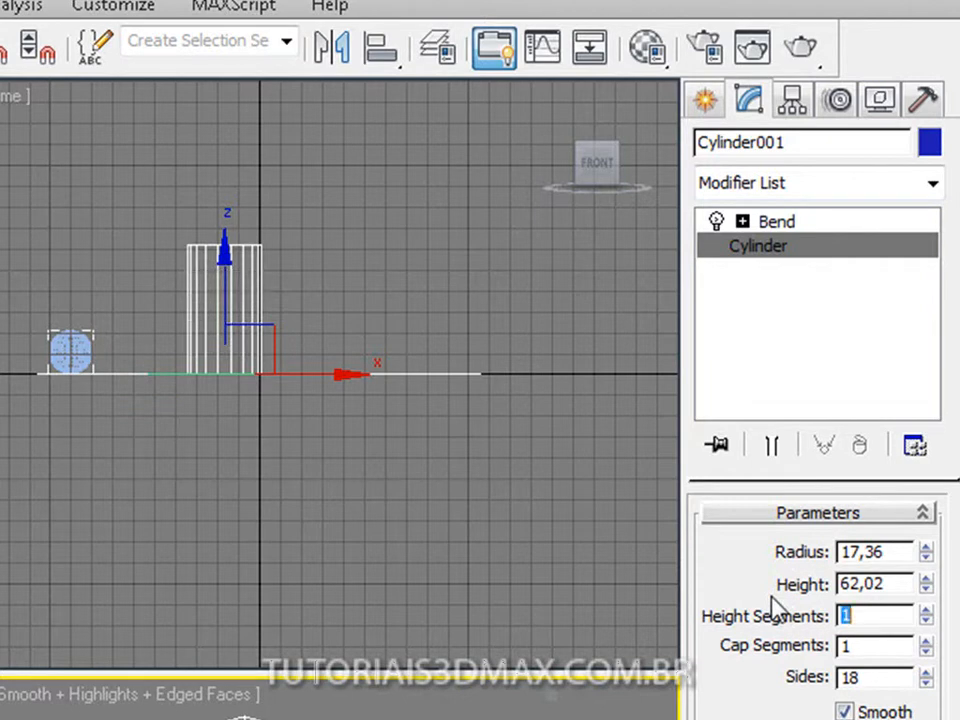
Try bending the cylinder about the Z axis with an angle of -56, and undo the bend
left_click(824, 223)
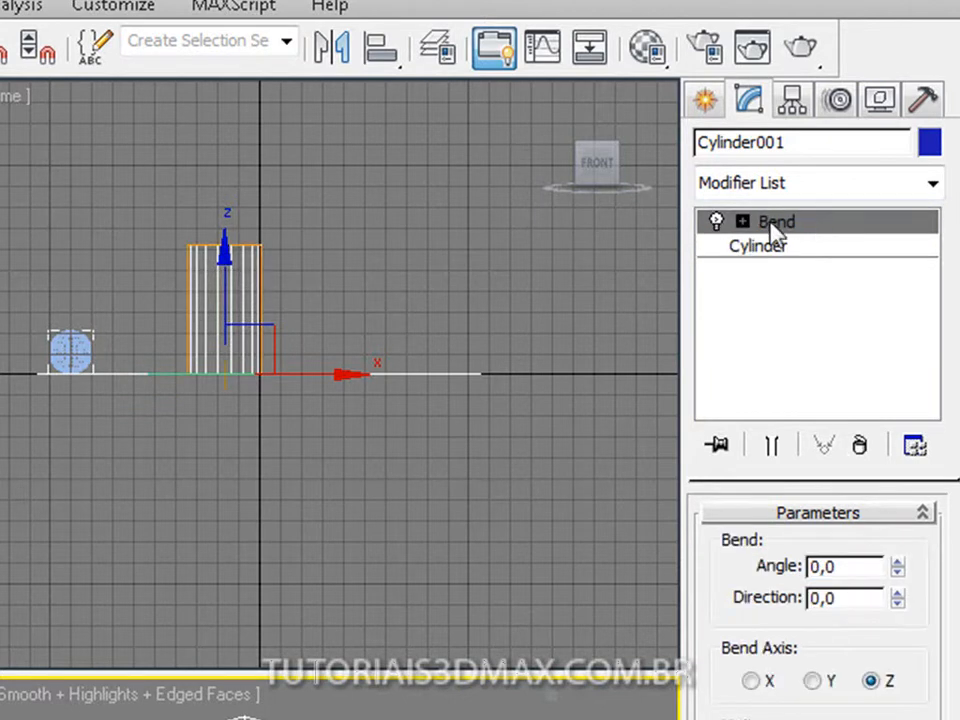
left_click_drag(898, 574, 918, 686)
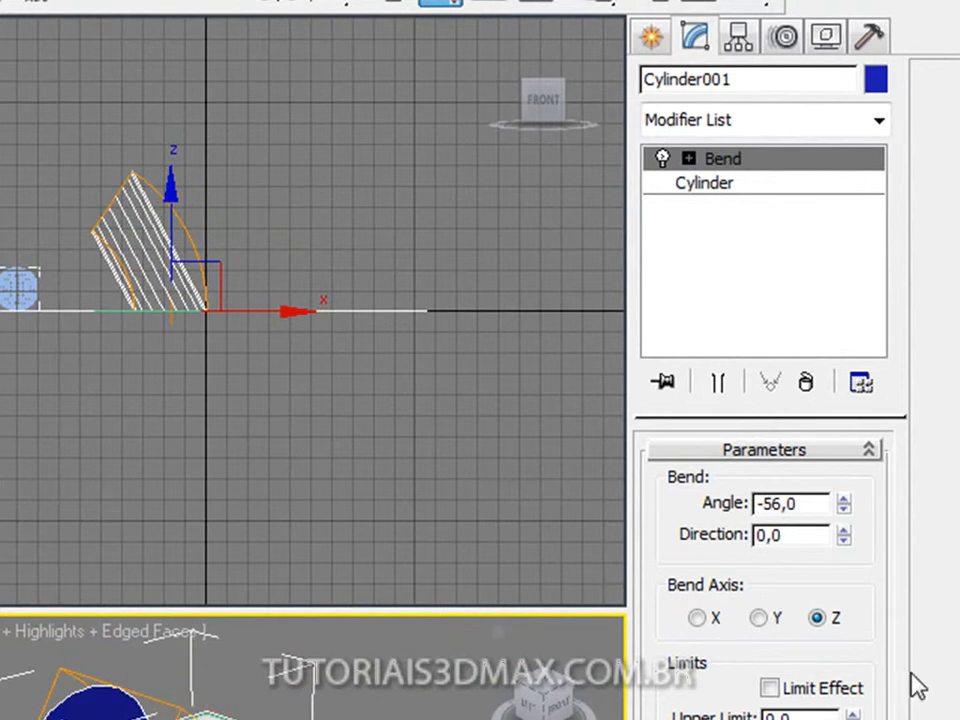
key("ctrl+z")
Set the height segments of the base cylinder beneath the Bend modifier to 8
left_click(760, 185)
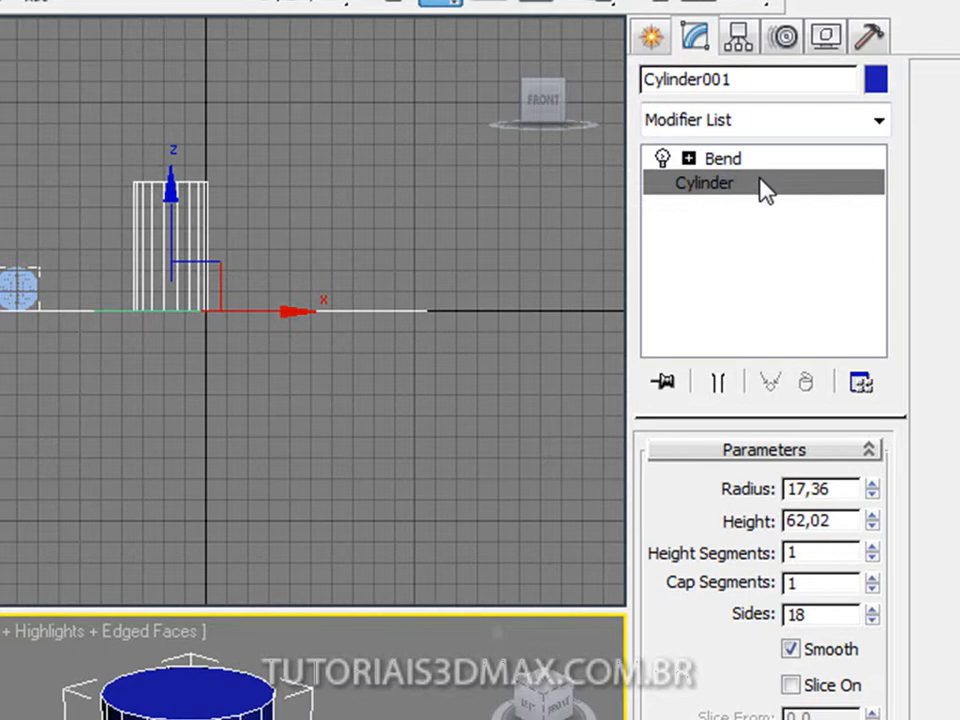
left_click(834, 554)
left_click_drag(834, 554, 658, 546)
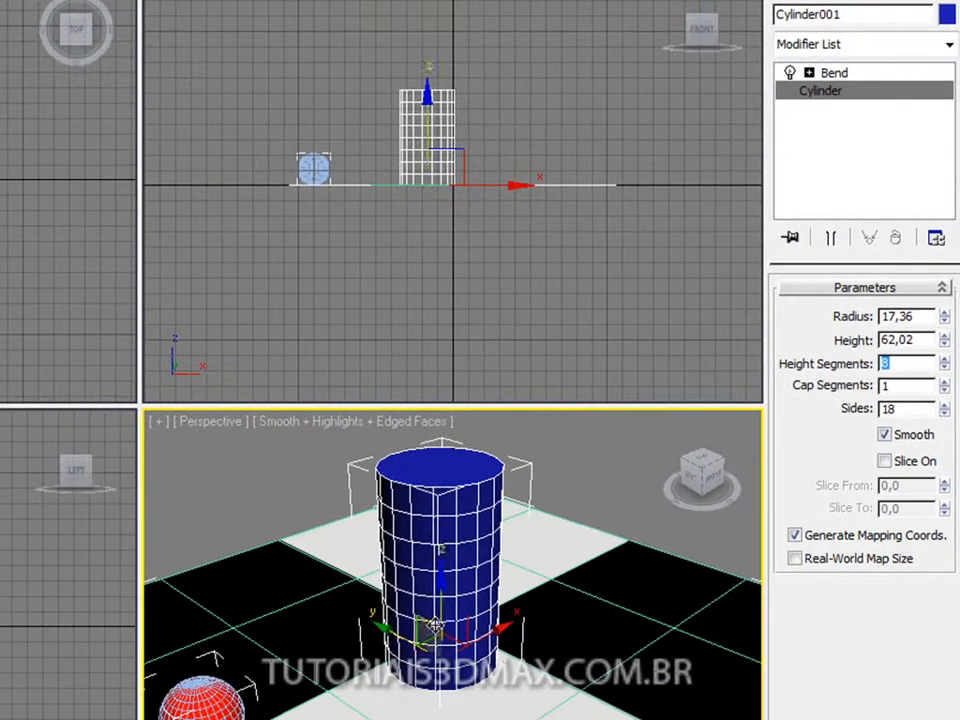
Try bending the eight-segment cylinder about the Z axis with an angle of -189, and undo the bend
left_click(855, 76)
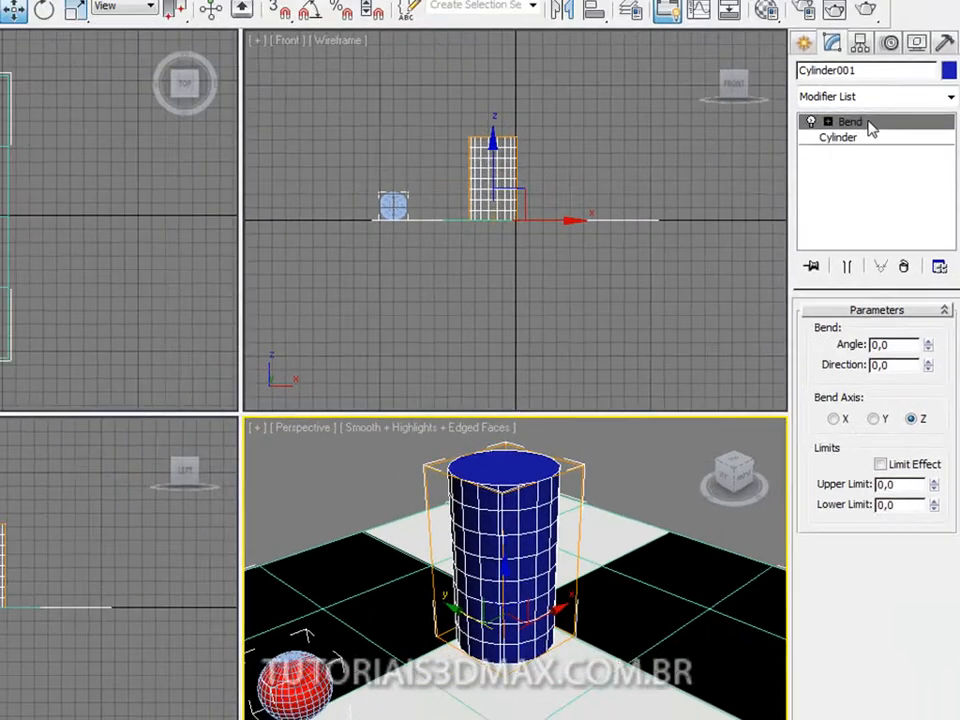
left_click(926, 338)
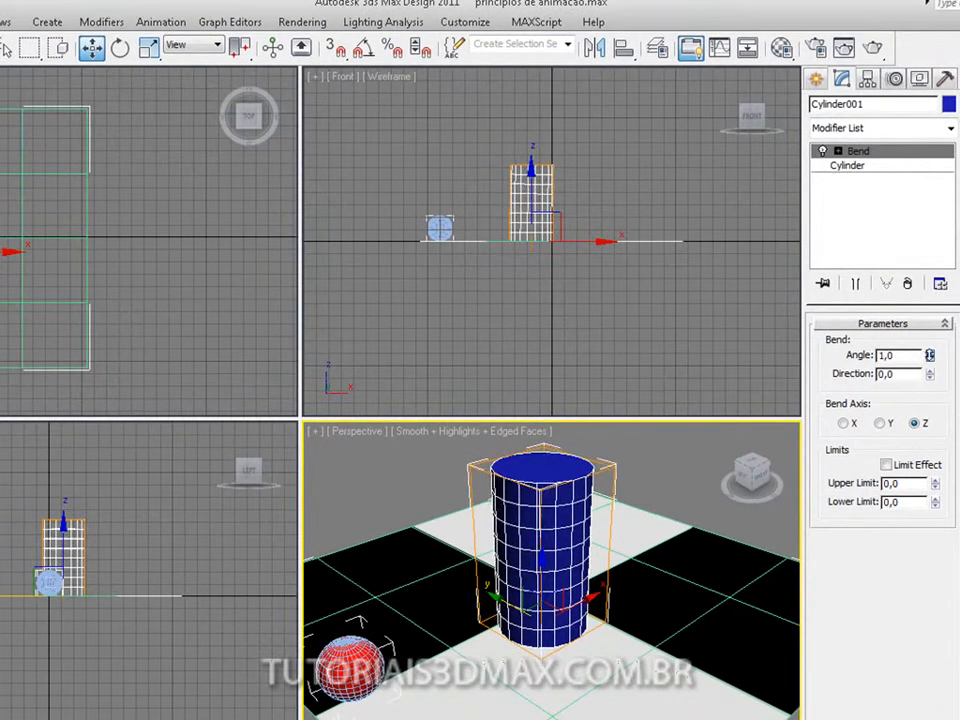
left_click_drag(929, 355, 927, 688)
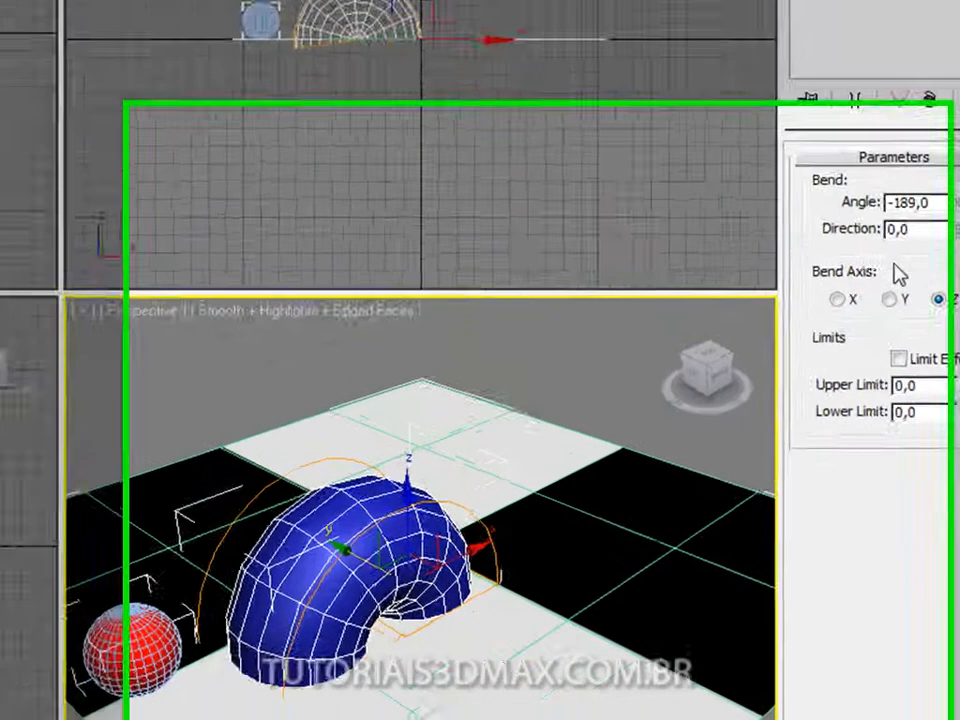
key("ctrl+z")
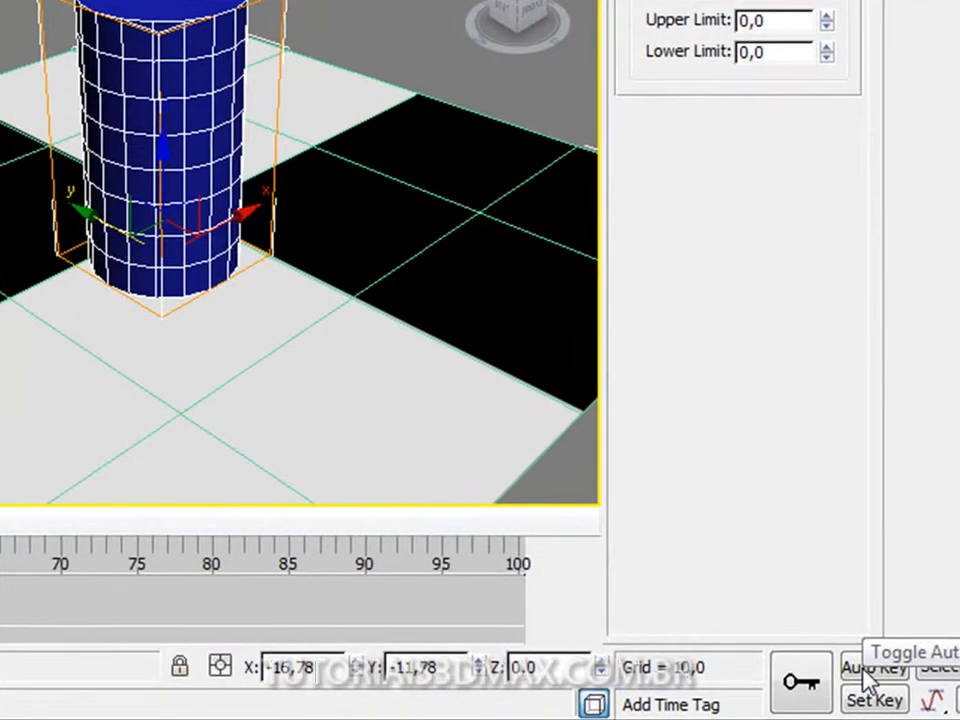
Enable Set Key mode and set a key for the cylinder at frame 0
left_click(872, 701)
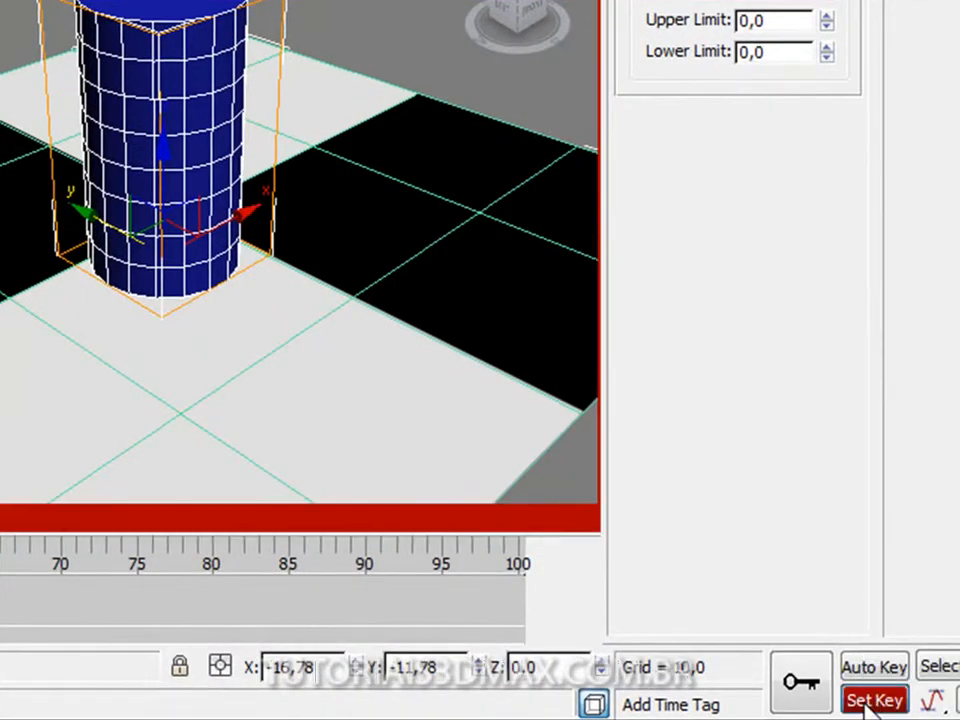
left_click(806, 700)
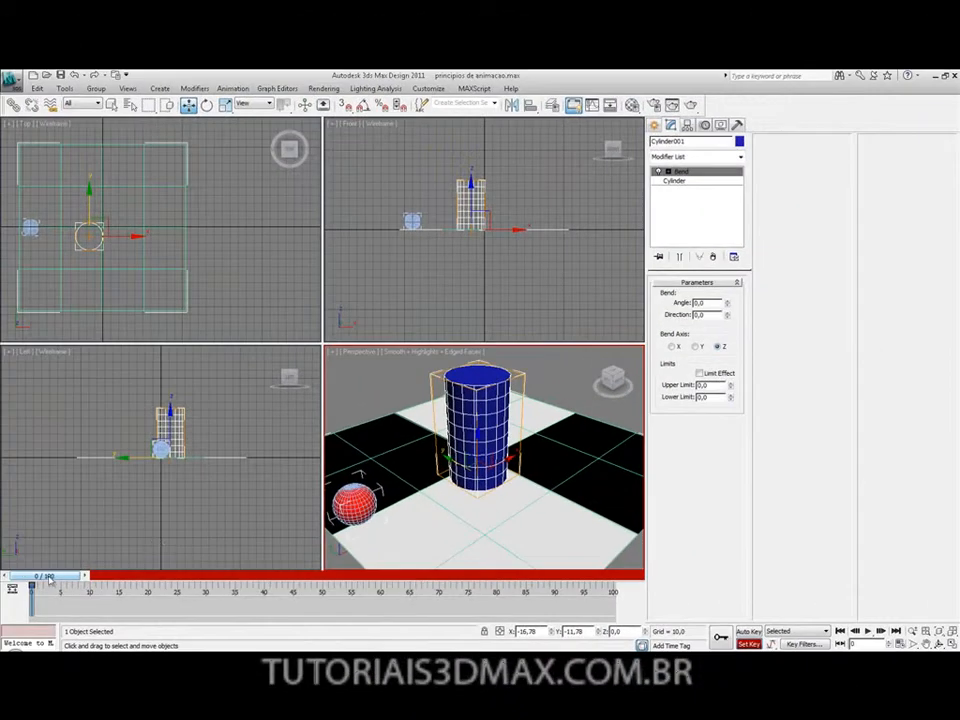
Try to key the Bend modifier at frame 50 with angle -183,5 and direction -94, and scrub back through the animation
left_click_drag(46, 578, 328, 595)
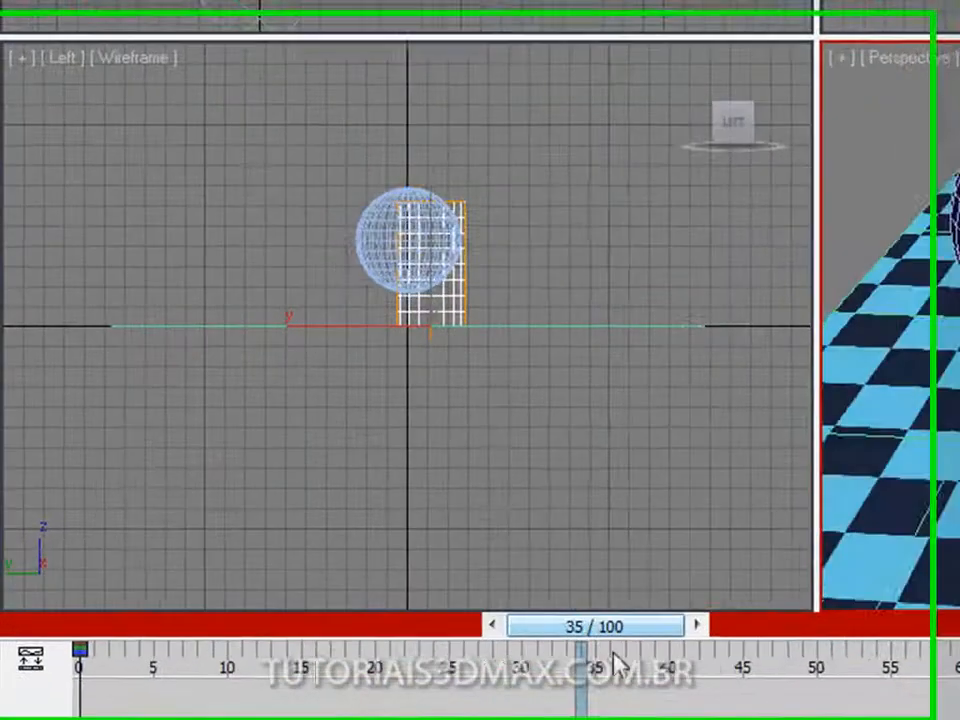
left_click_drag(856, 668, 862, 640)
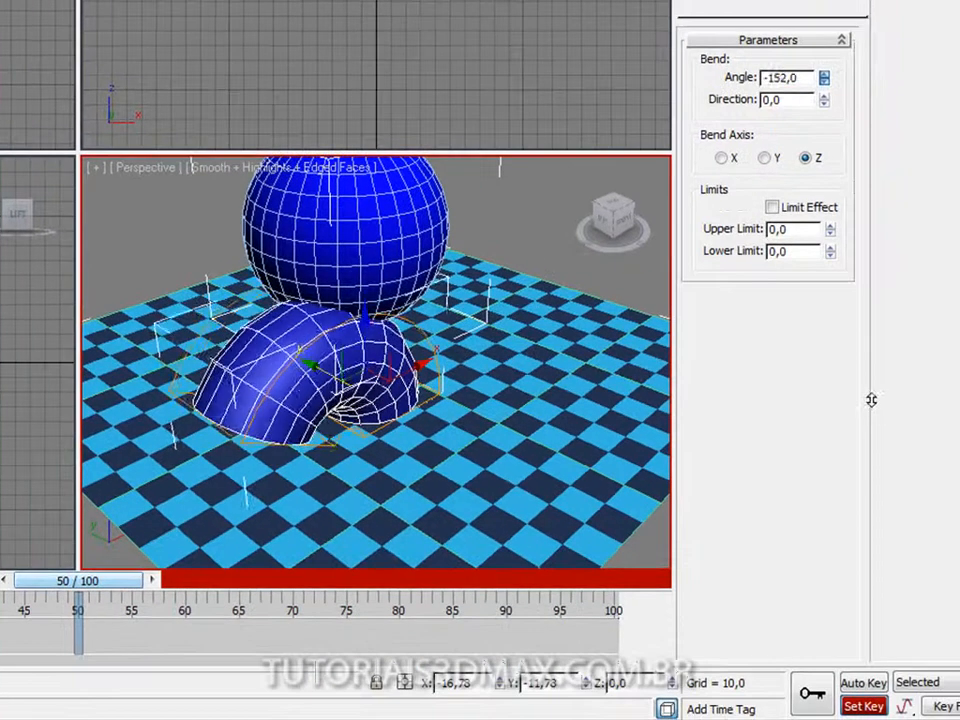
left_click_drag(872, 399, 892, 466)
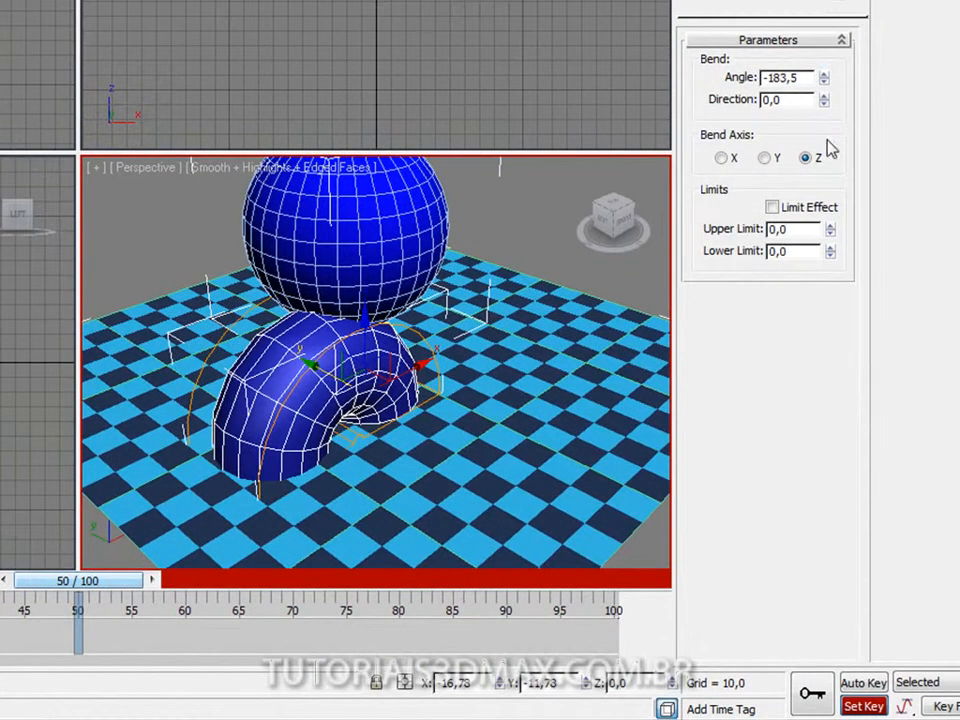
left_click_drag(824, 104, 921, 303)
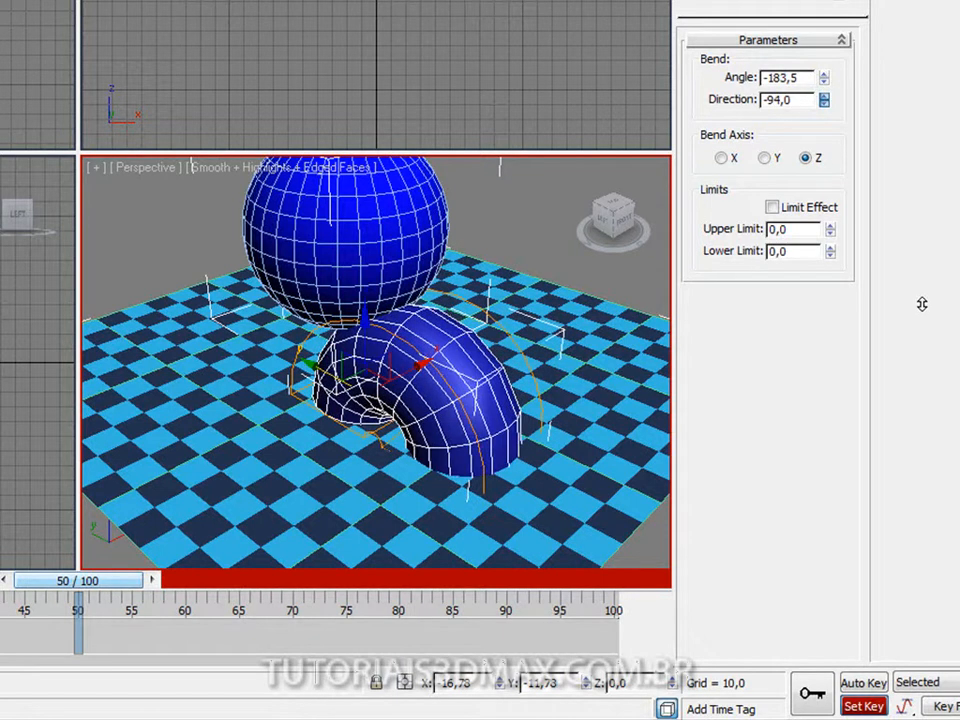
left_click(809, 700)
left_click_drag(113, 588, 0, 570)
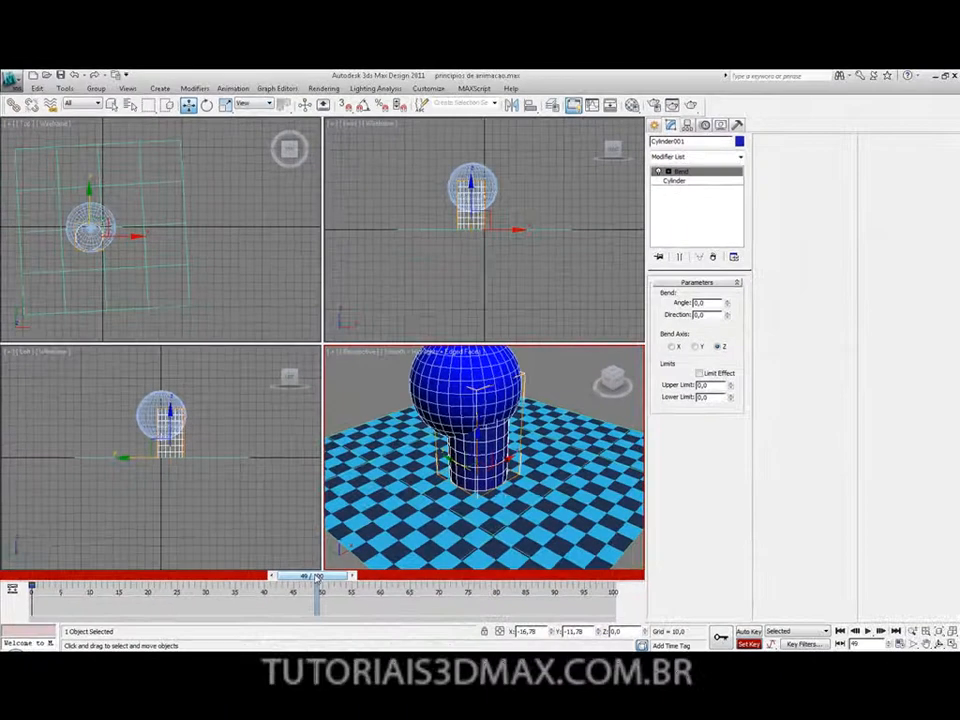
Set a key for the cylinder at frame 50
mouse_move(318, 577)
left_mouse_down()
mouse_move(27, 584)
mouse_move(322, 577)
left_mouse_up()
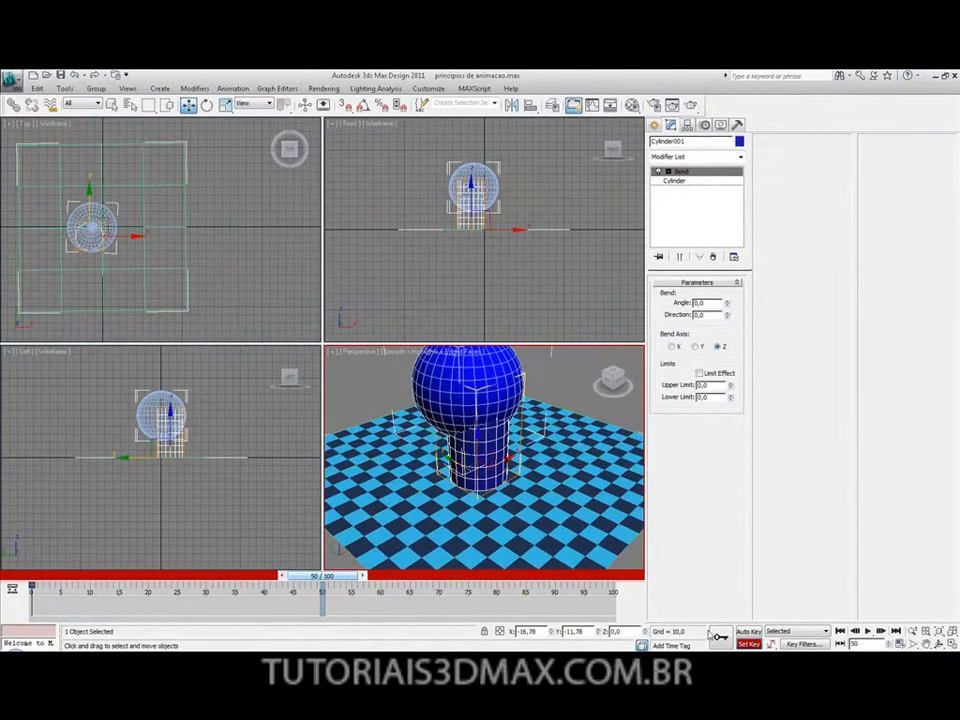
left_click(722, 639)
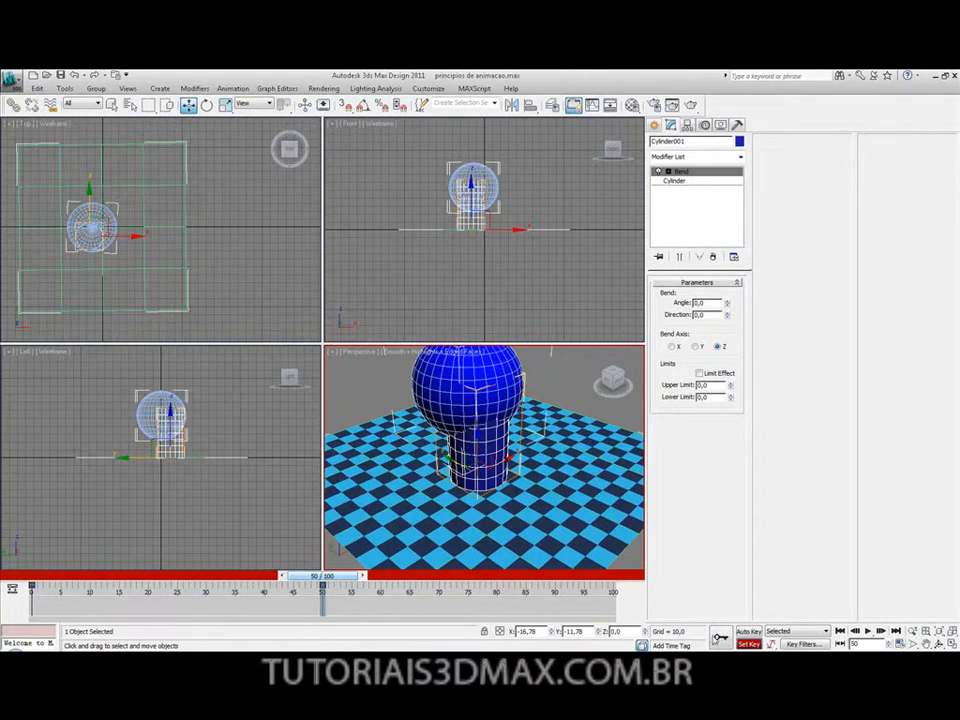
Try bending the cylinder at frame 50 with angle 188 and direction 78 in Set Key mode, and scrub the timeline
left_click_drag(727, 303, 707, 88)
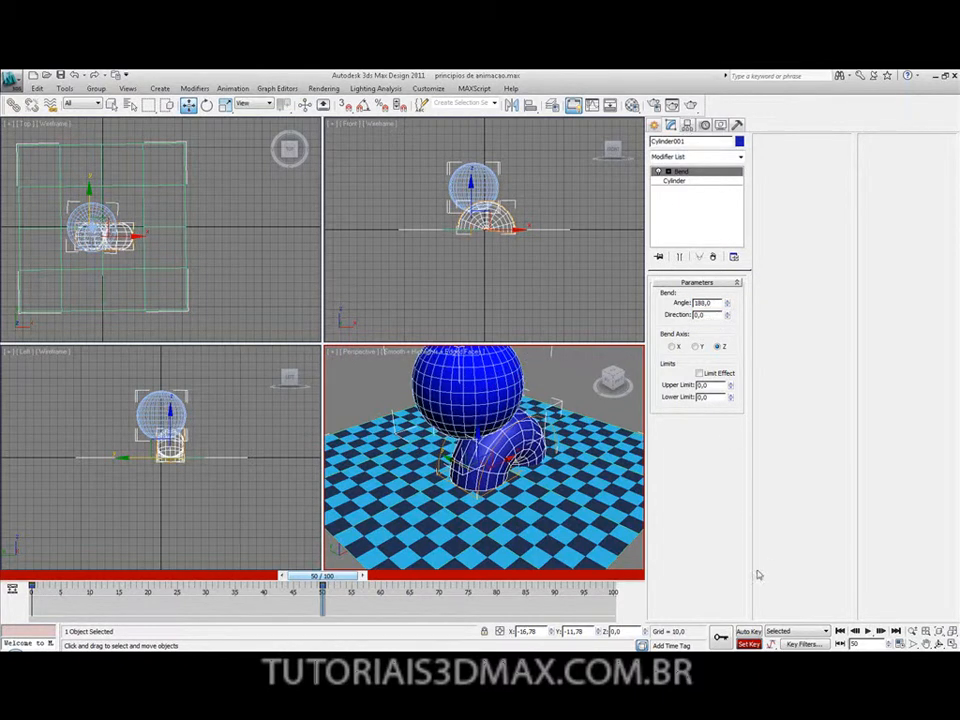
left_click_drag(728, 319, 716, 227)
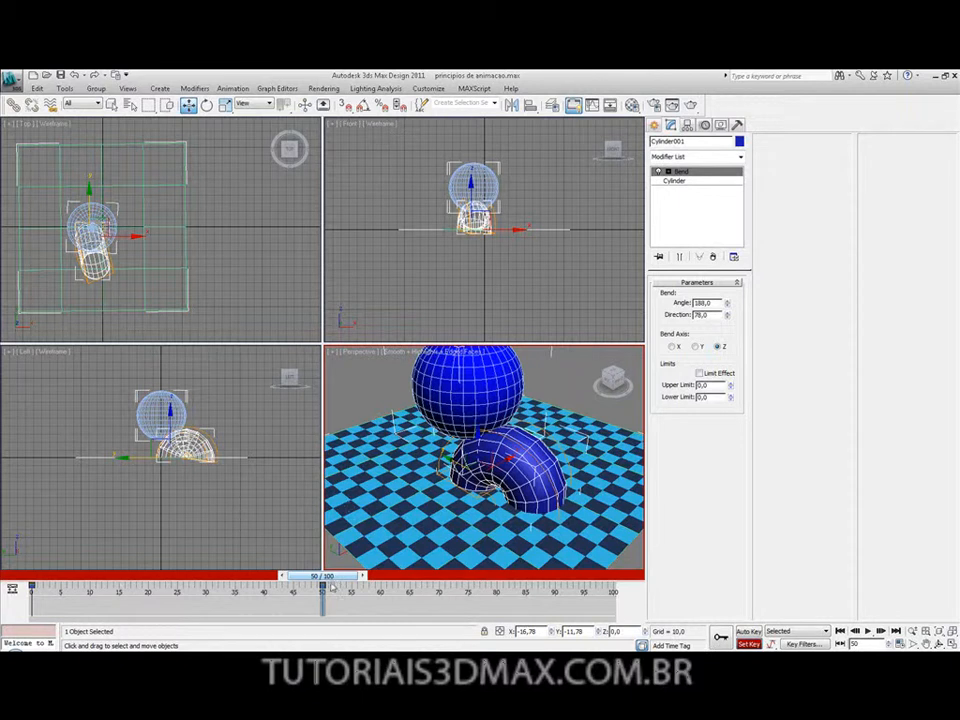
left_click_drag(332, 586, 335, 555)
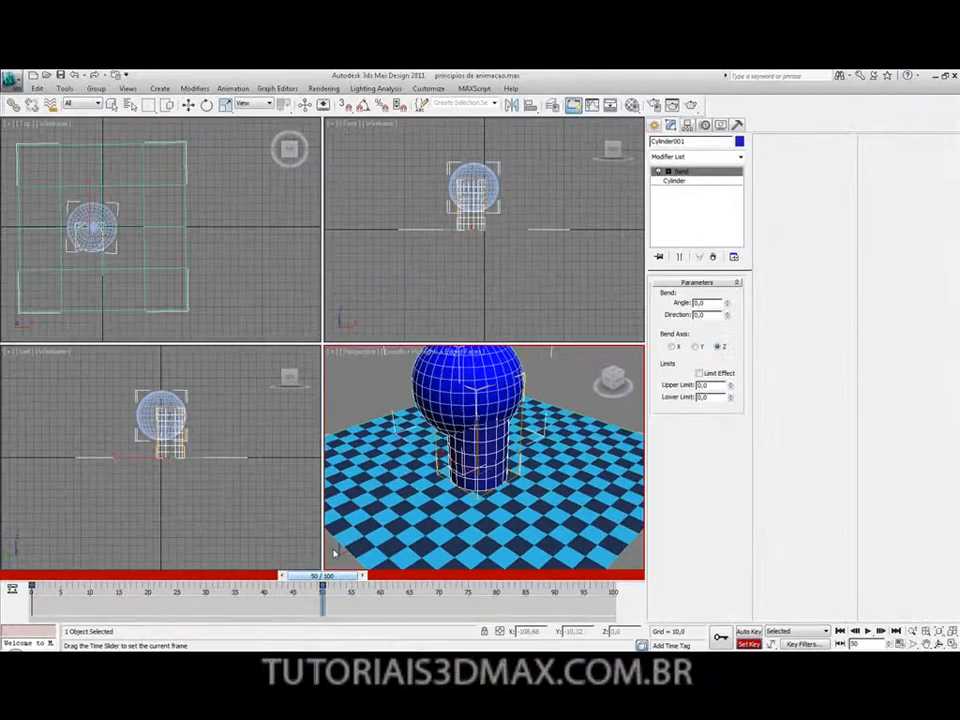
left_click_drag(820, 615, 473, 598)
left_click_drag(201, 548, 333, 533)
key("w")
Starting from frame 0, enable Auto Key mode and animate the Bend to angle 188 and direction 88,5 at frame 50
left_click_drag(329, 580, 45, 578)
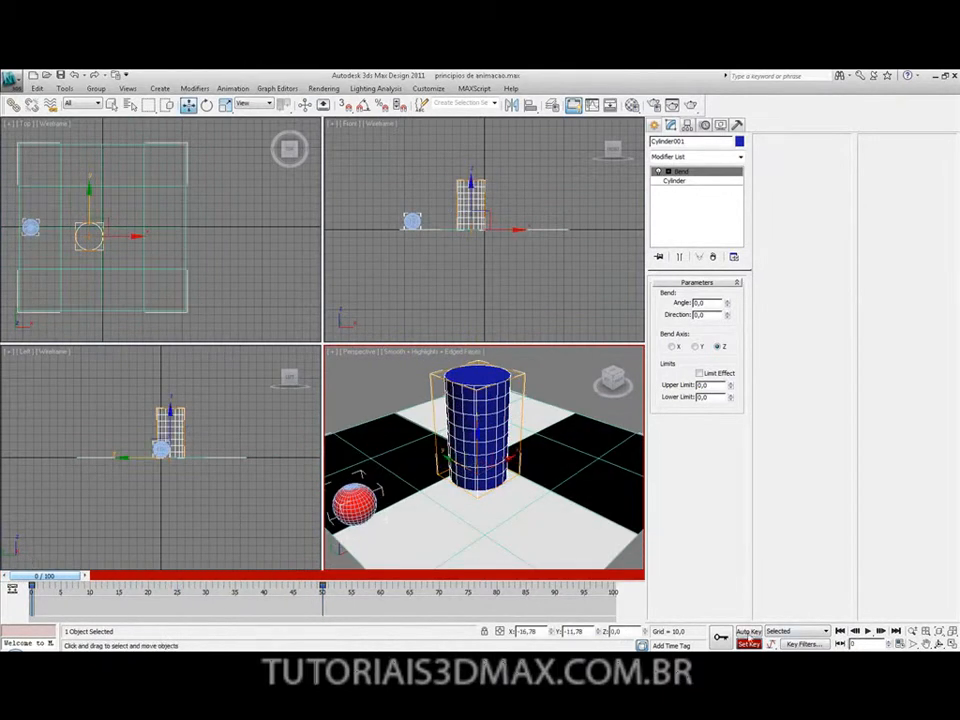
left_click(749, 632)
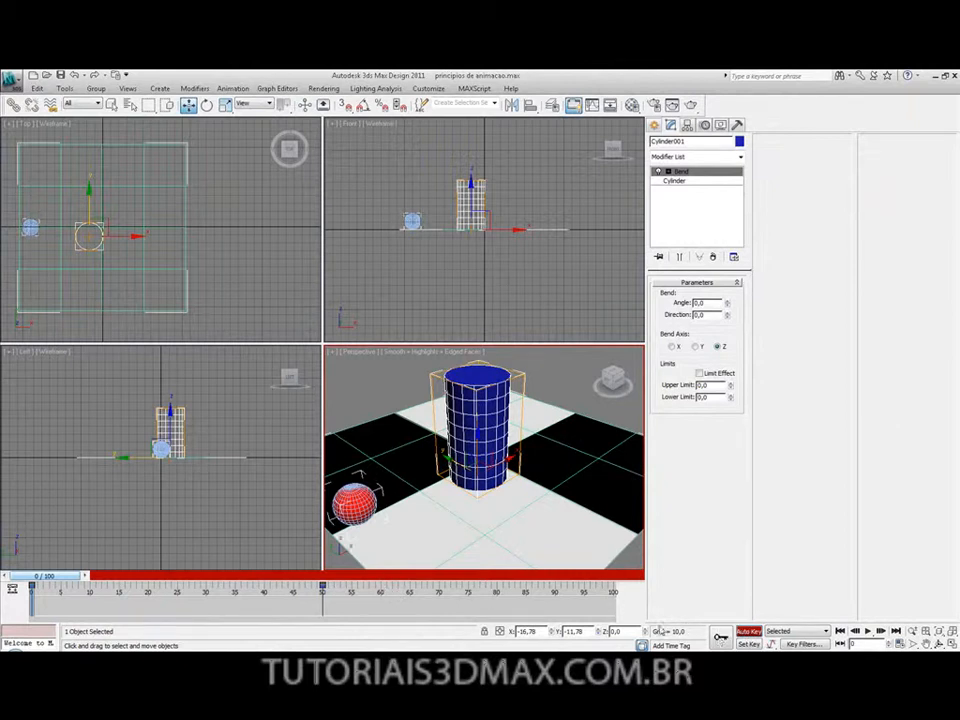
left_click_drag(45, 577, 322, 577)
left_click_drag(727, 303, 716, 88)
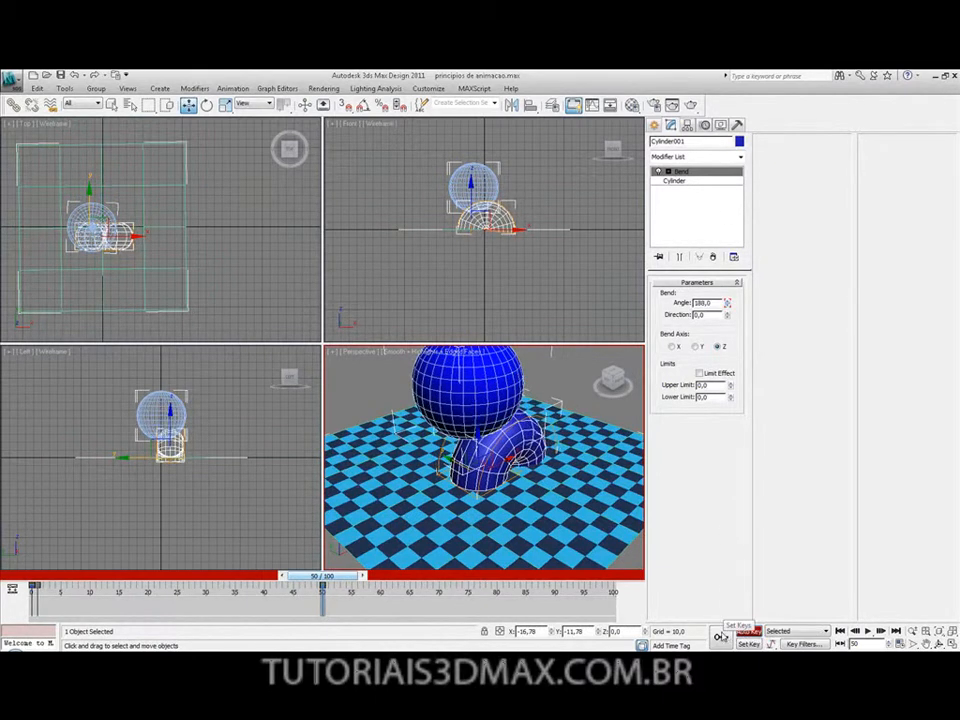
left_click_drag(729, 318, 722, 219)
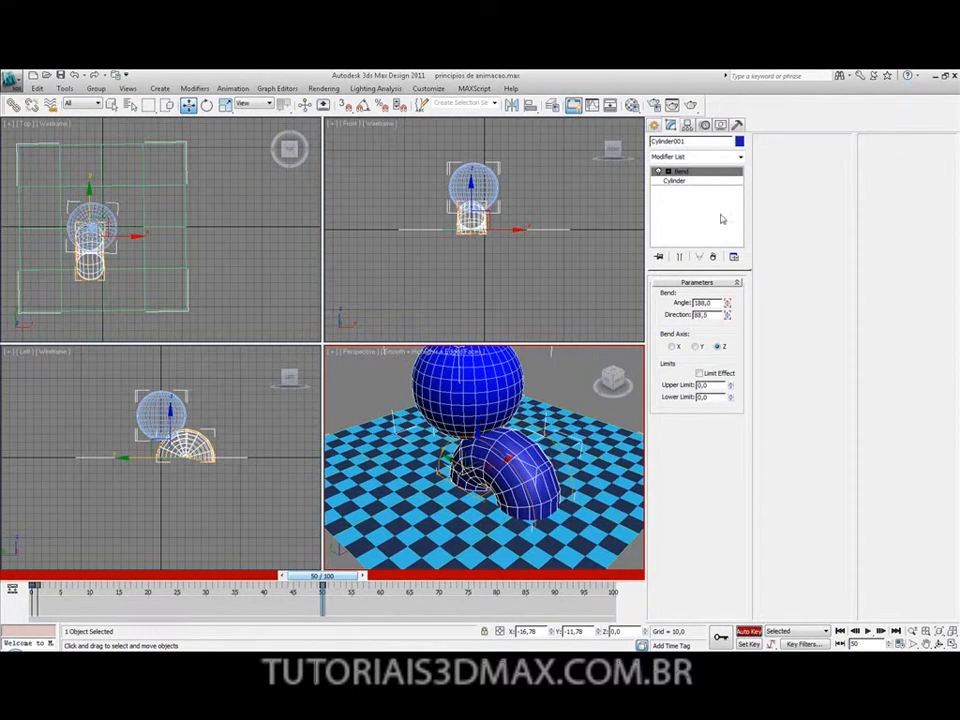
Scrub the timeline between frames 0 and 50 to review the cylinder's bend animation
left_click_drag(313, 577, 39, 573)
key("w")
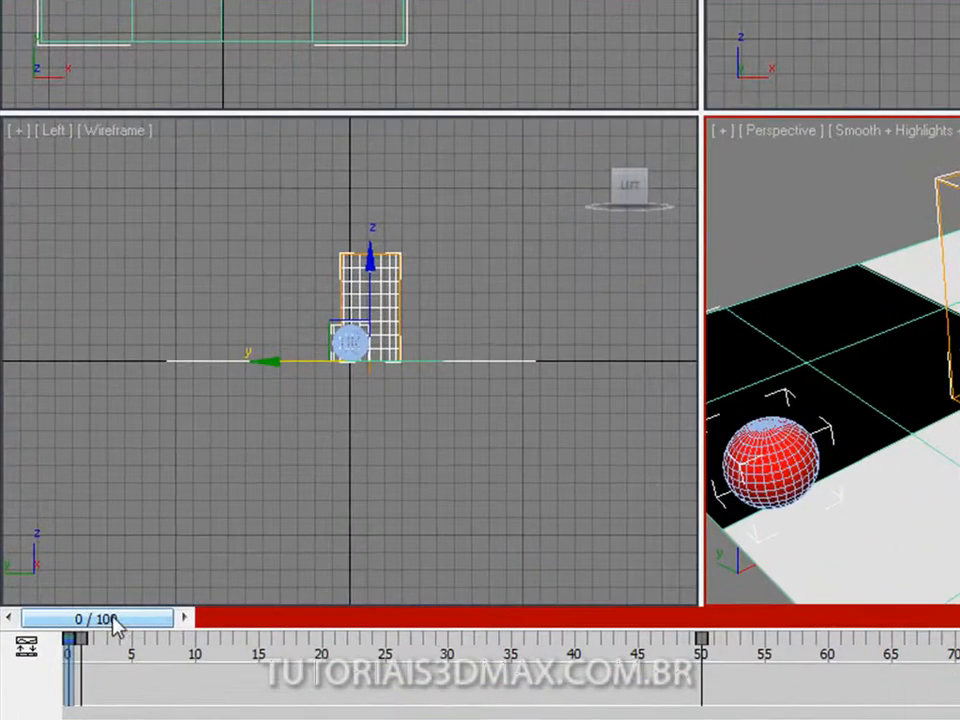
left_click_drag(54, 577, 91, 582)
left_click_drag(200, 633, 395, 617)
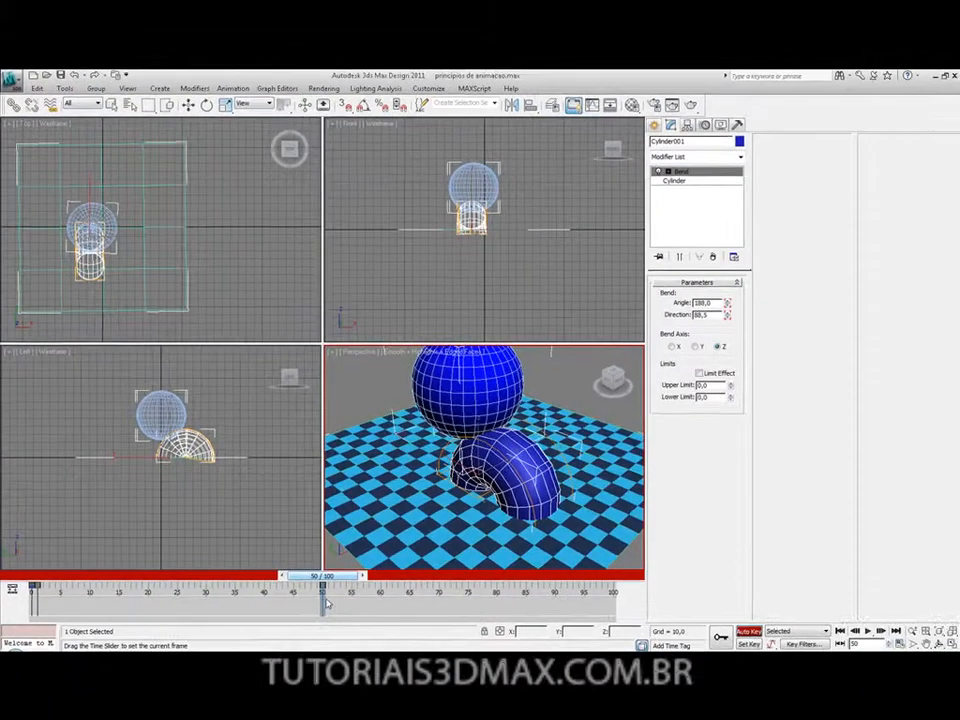
key("w")
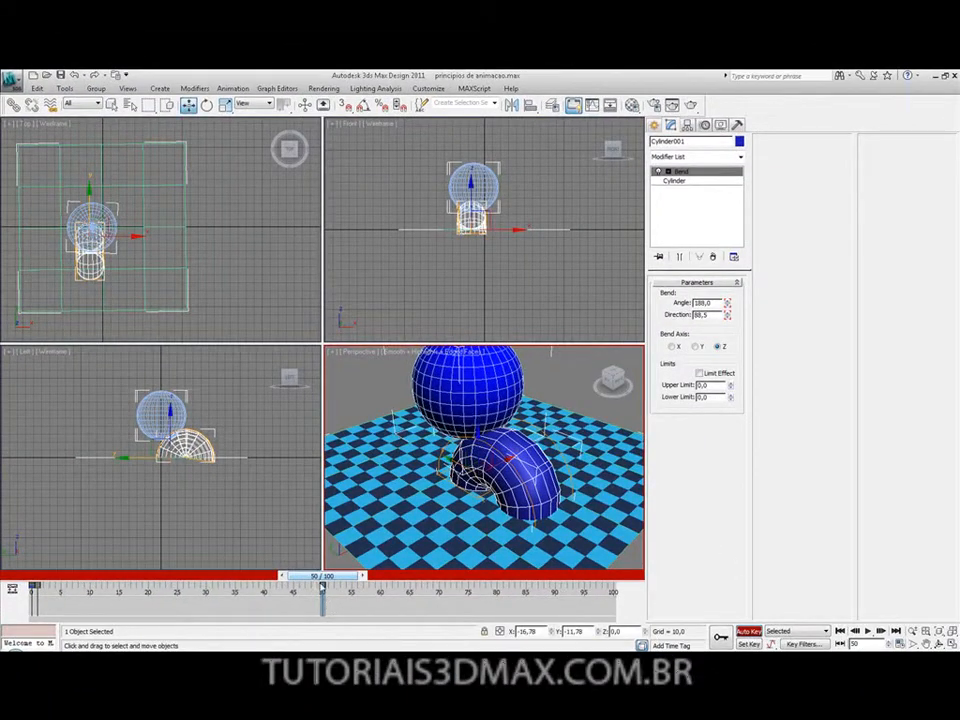
Key the cylinder at frame 100, animate the Bend there to angle 330 with an increased direction, and turn off Auto Key mode
left_click_drag(344, 578, 622, 600)
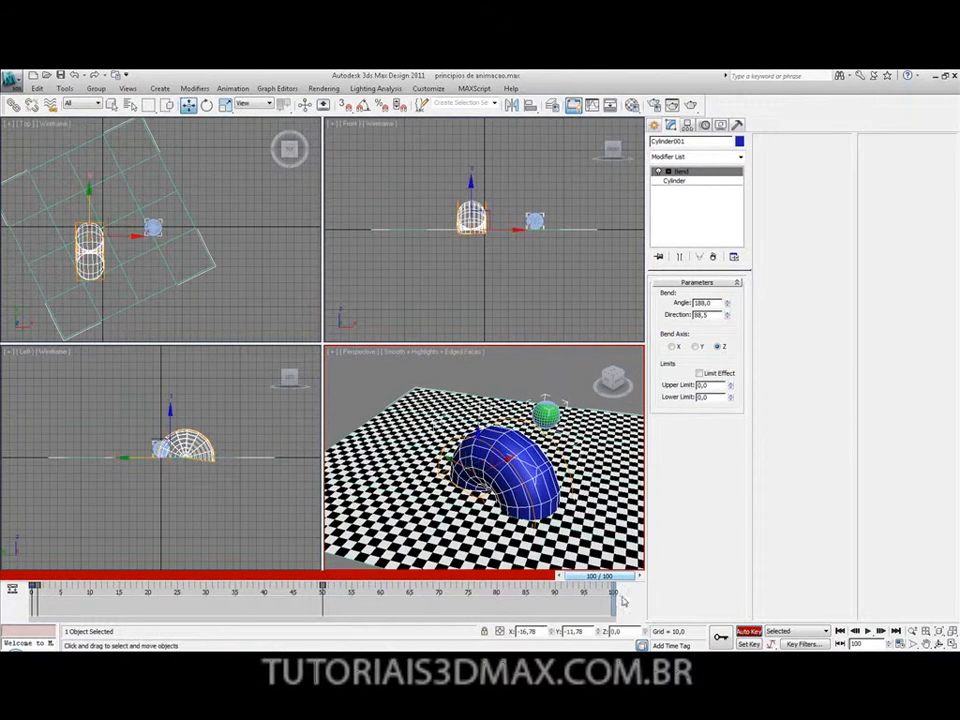
left_click(726, 641)
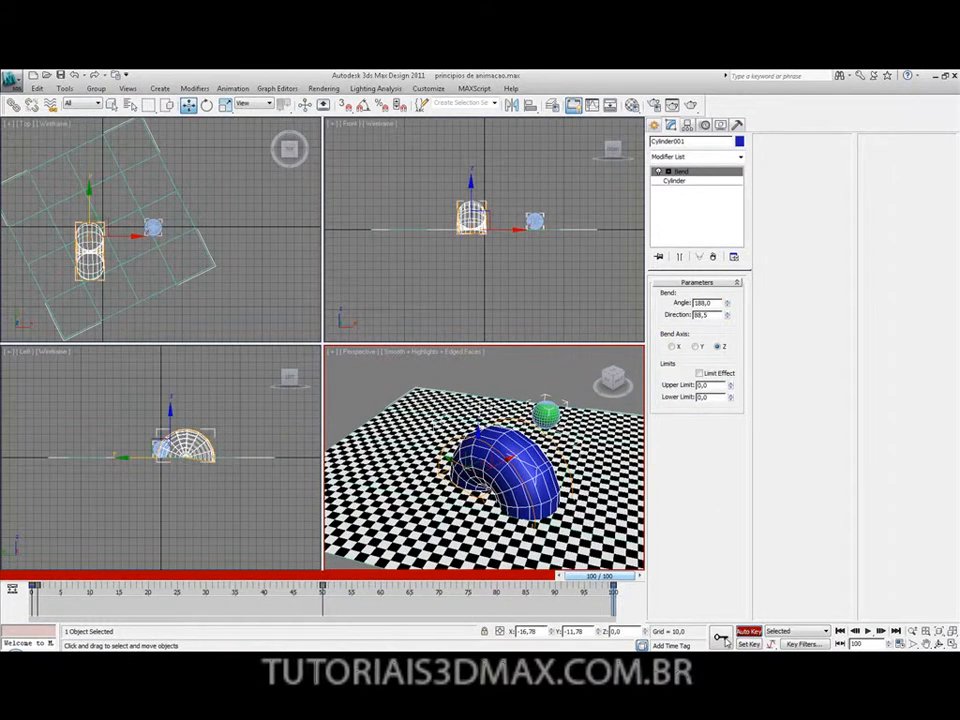
left_click_drag(728, 308, 715, 141)
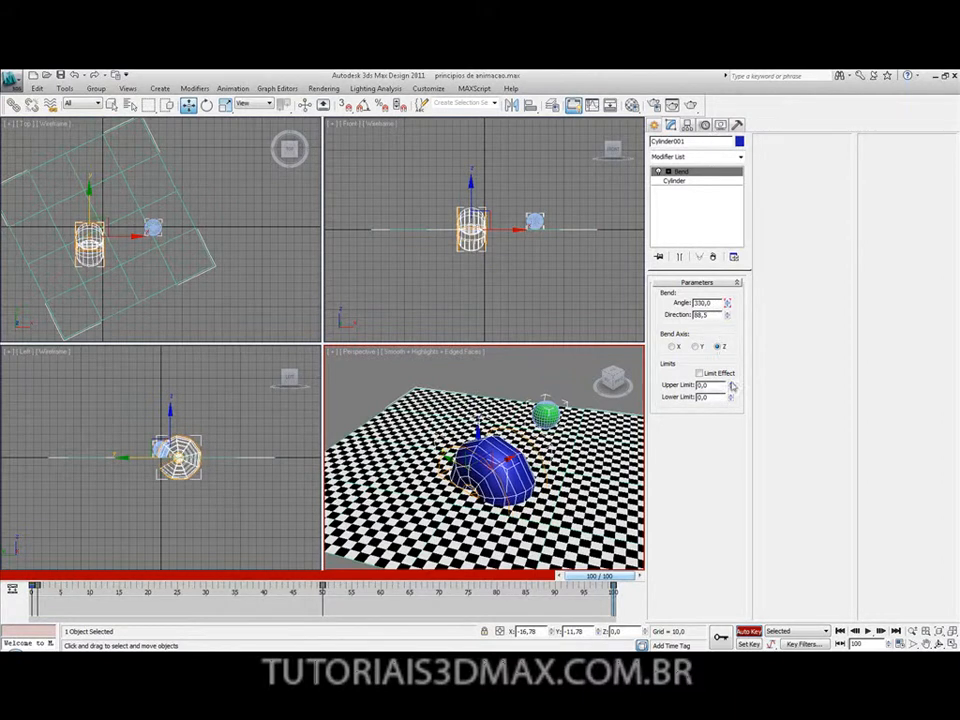
left_click_drag(728, 318, 727, 207)
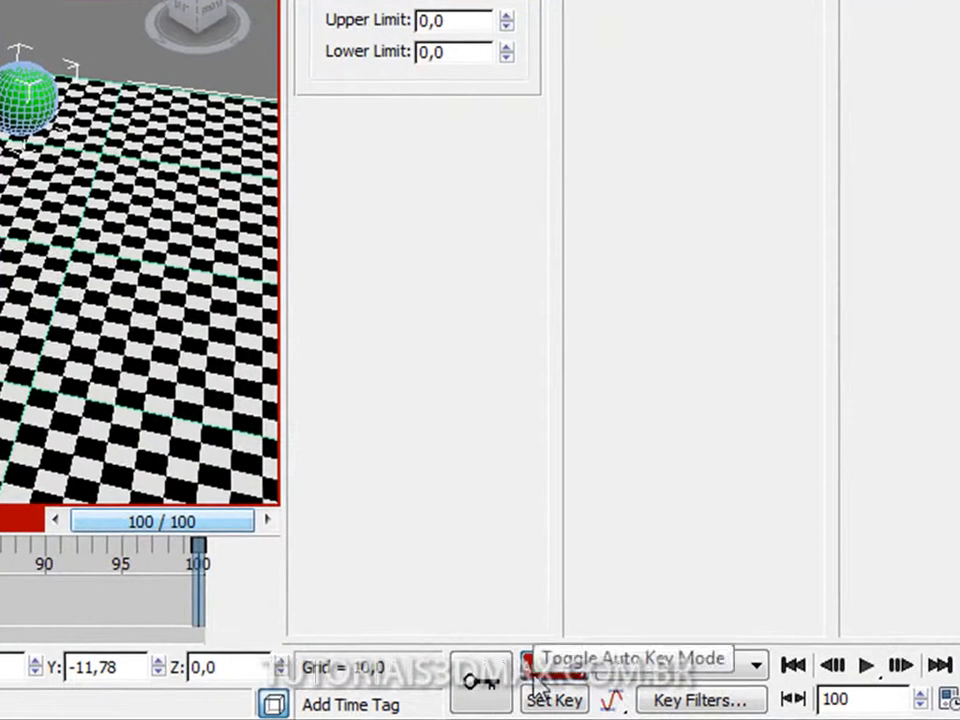
left_click(747, 633)
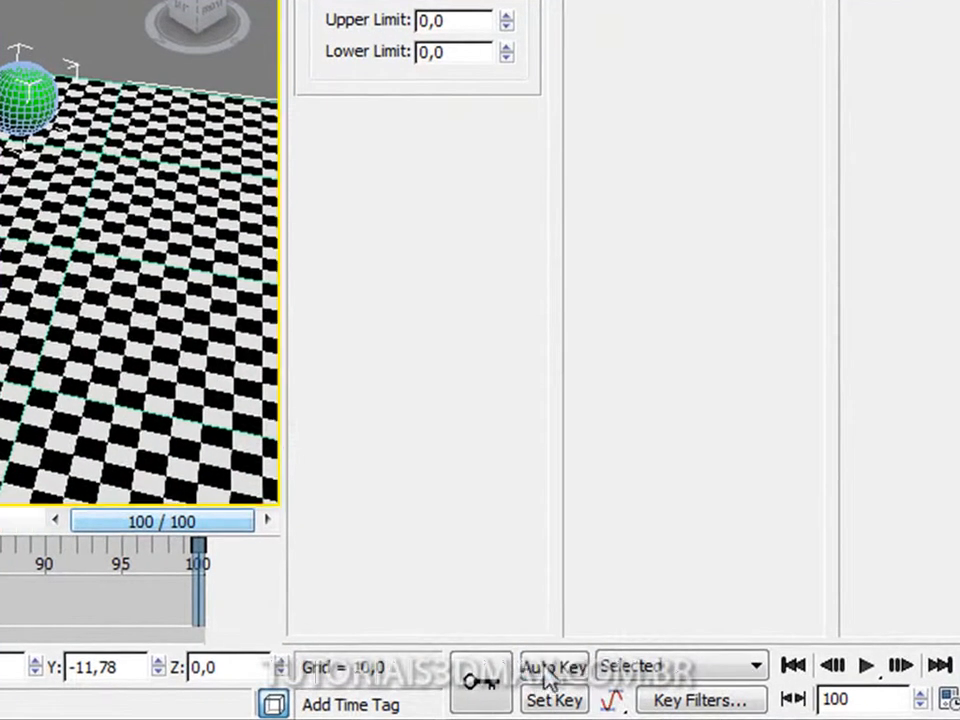
Play the bend animation, stop it, and return to frame 0
left_click(866, 666)
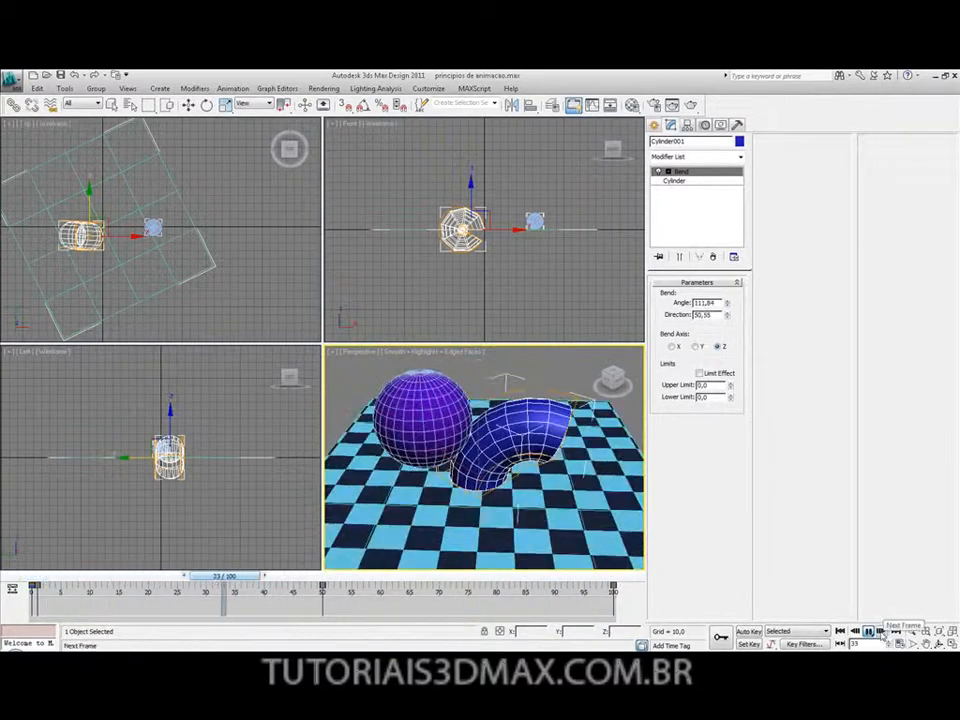
left_click(868, 631)
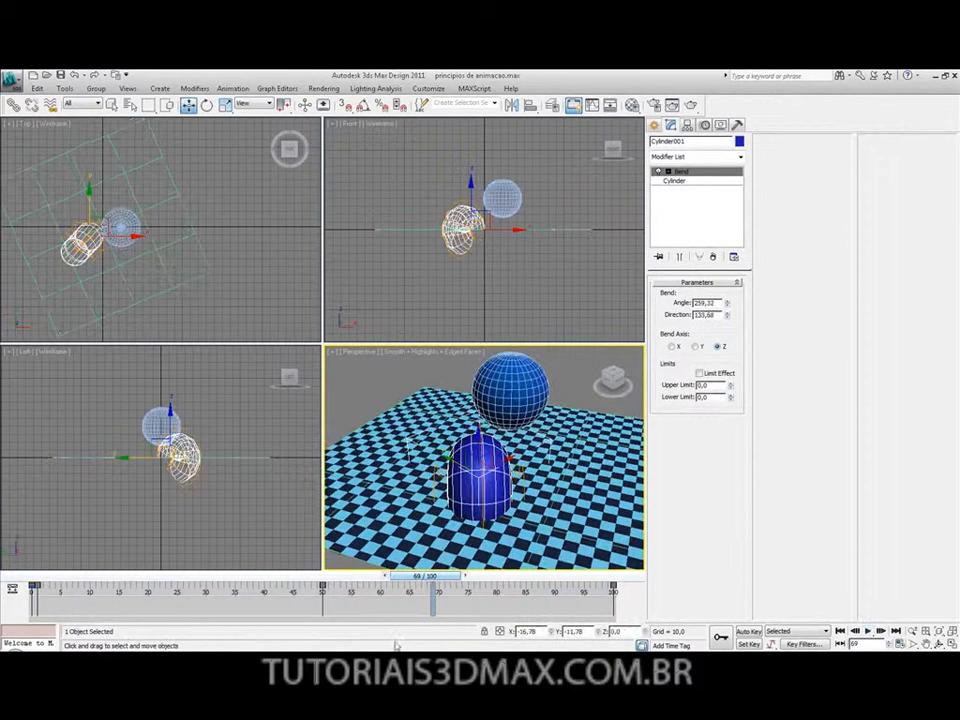
left_click_drag(413, 577, 12, 549)
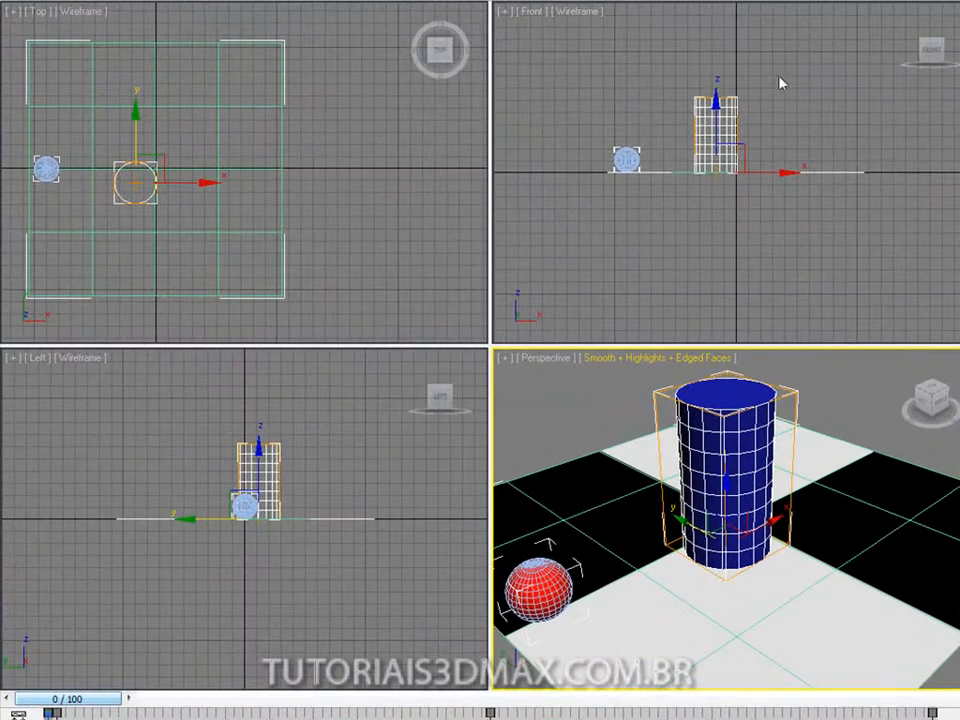
Uniformly scale the cylinder down to a little over half its size in the Front viewport
right_click(621, 127)
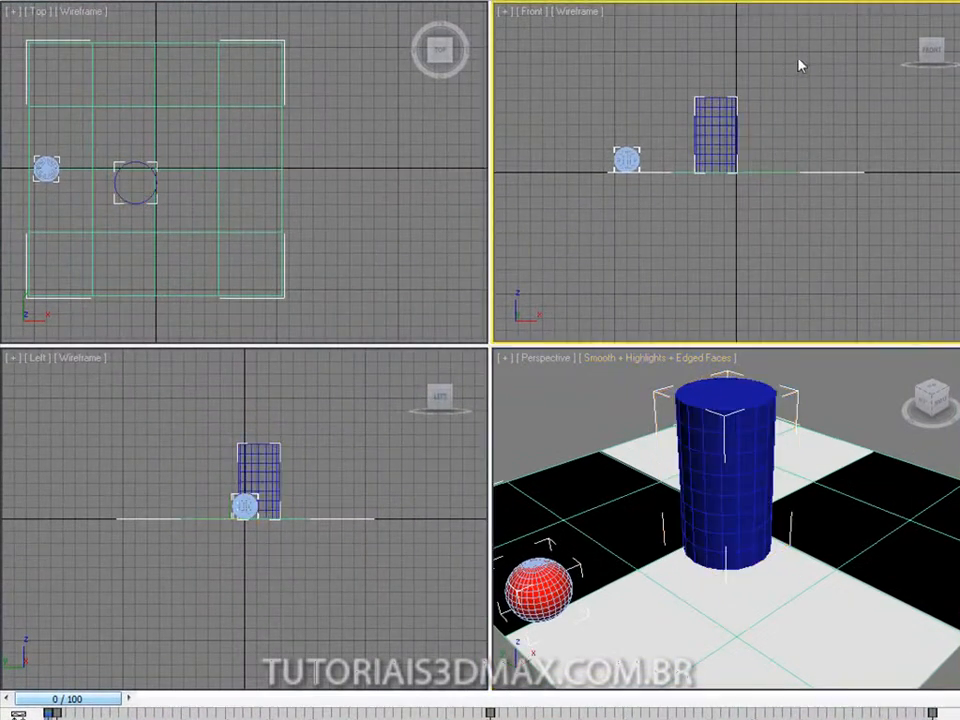
left_click(726, 104)
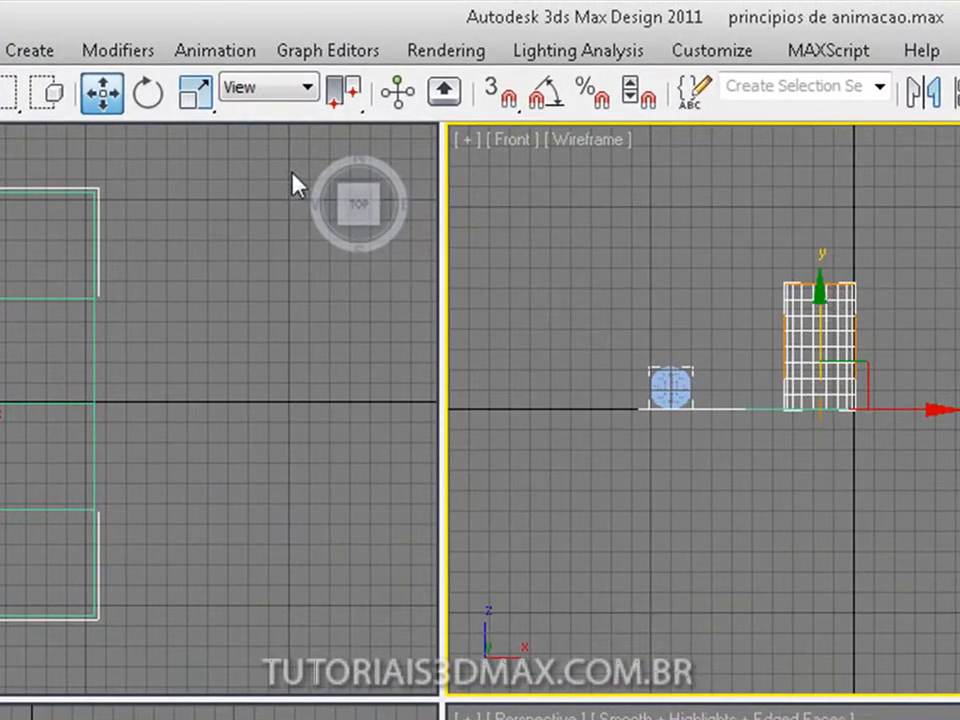
left_click(196, 95)
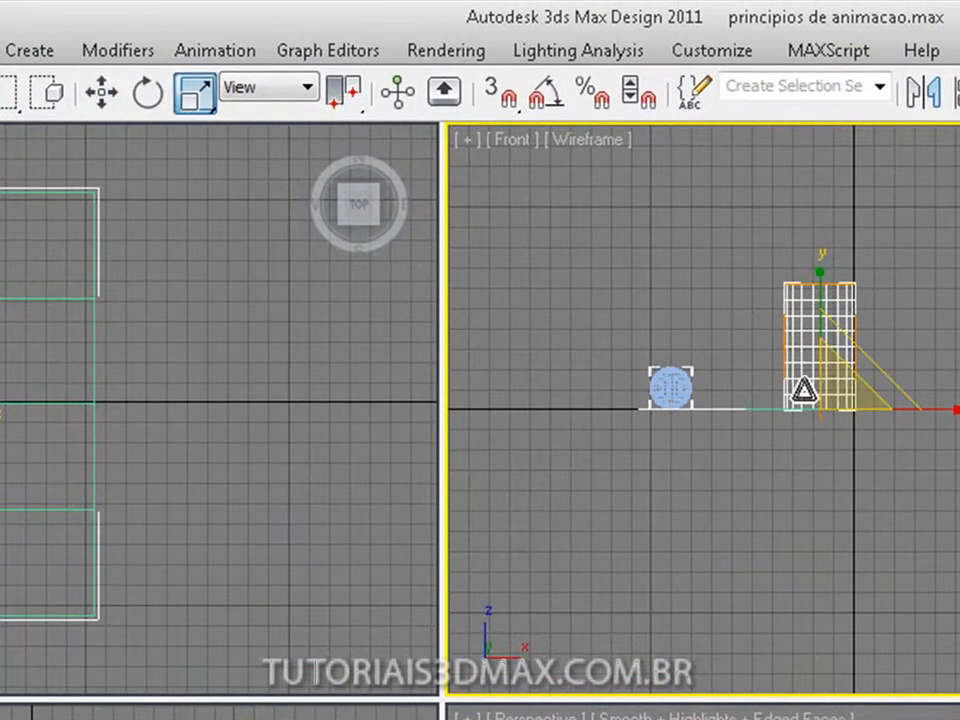
left_click_drag(836, 399, 802, 520)
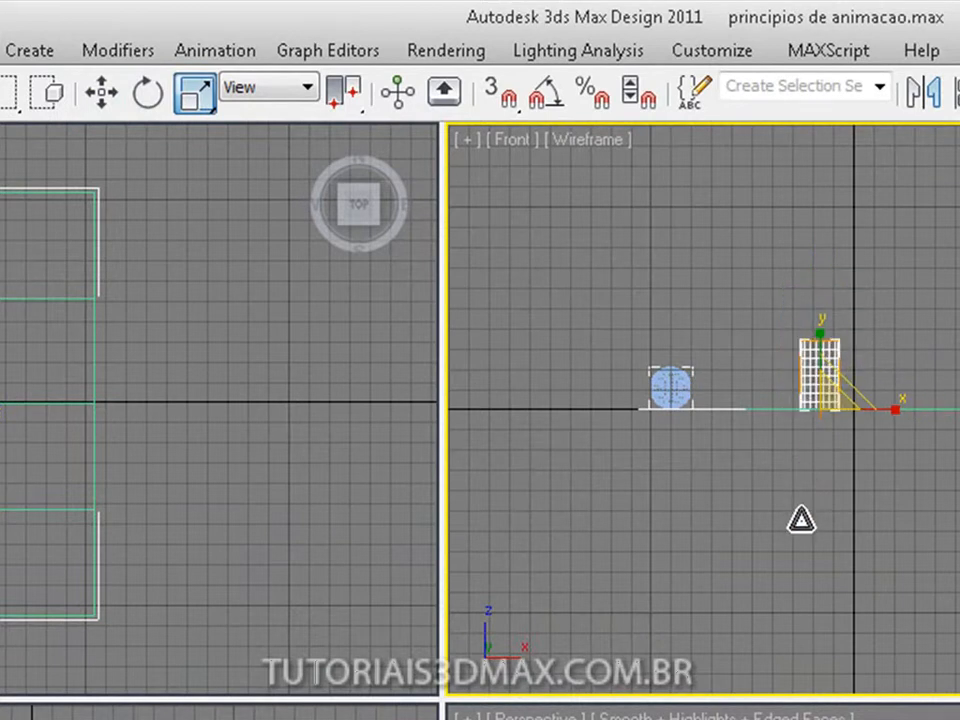
Clone the cylinder along the X axis as one independent copy named Cylinder002, placed beside the original
left_click(98, 98)
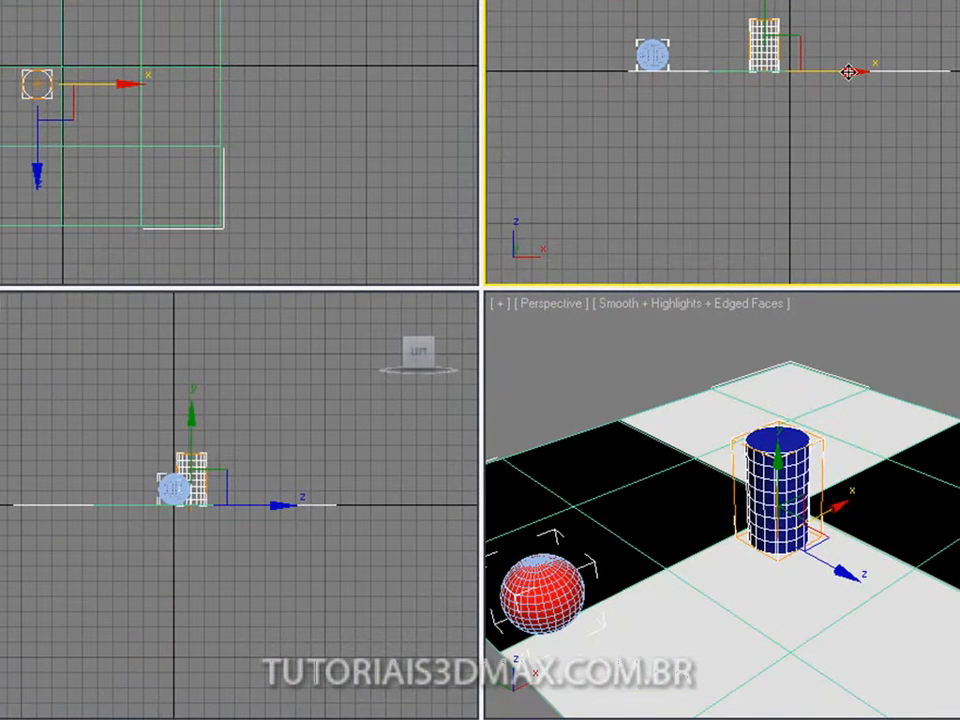
left_click_drag(934, 414, 958, 413, "shift")
left_click_drag(875, 72, 890, 70, "shift")
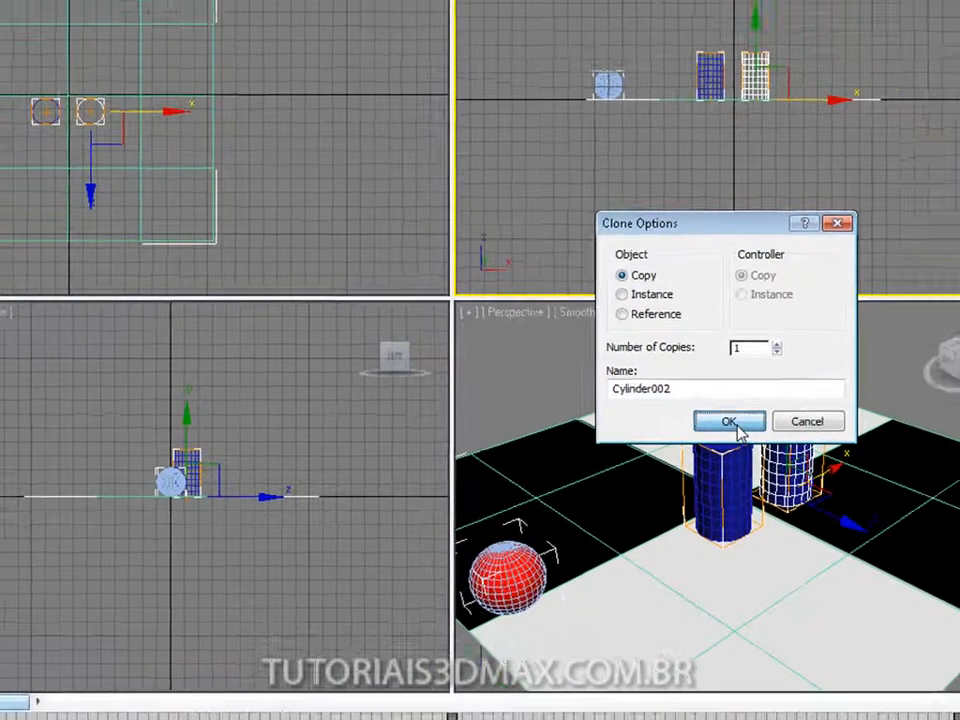
left_click(785, 423)
Play and stop the animation to review both bending cylinders, and return the timeline to frame 0
left_click(869, 631)
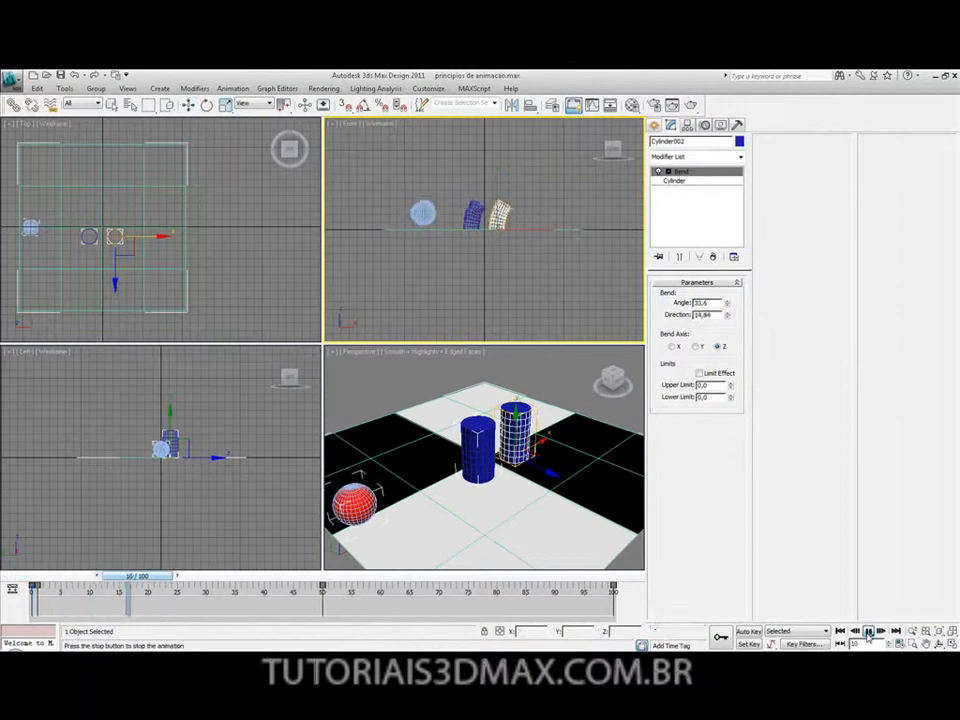
left_click(869, 631)
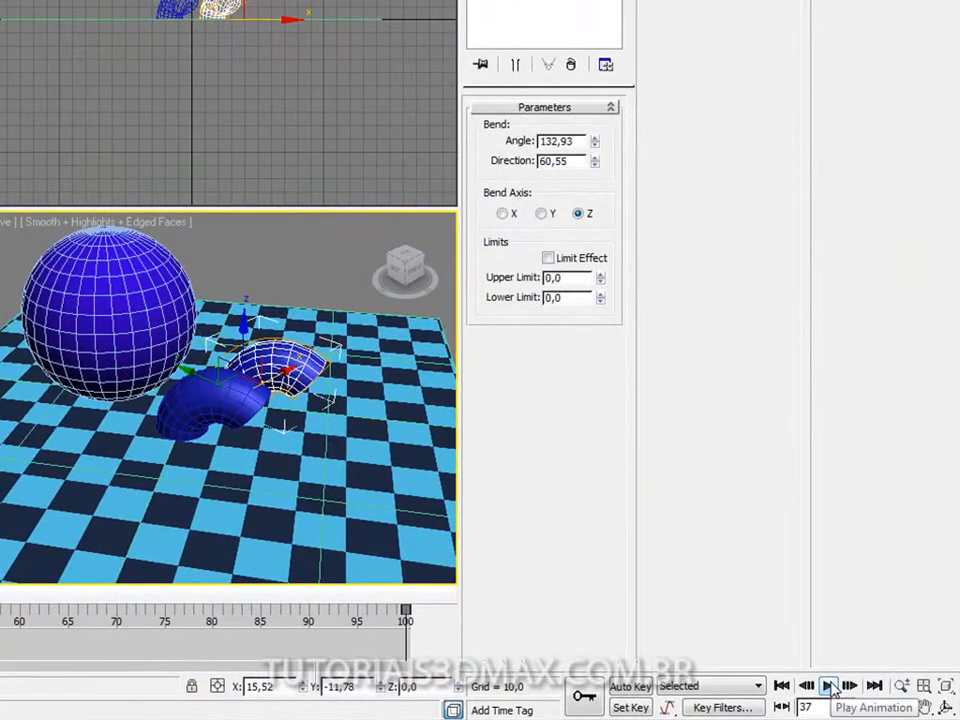
left_click(829, 686)
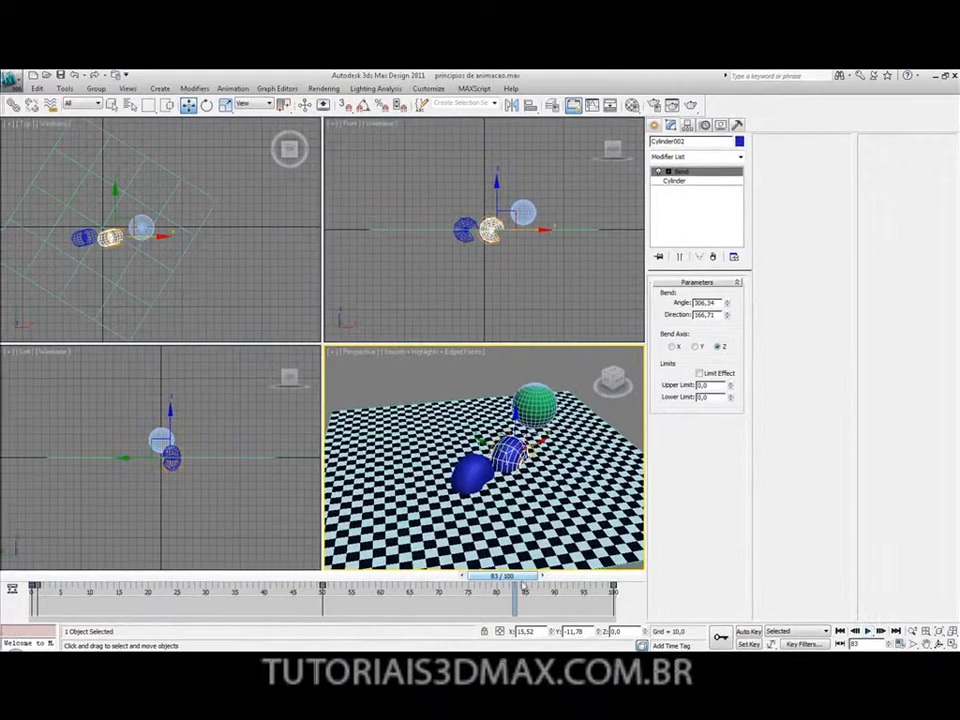
left_click_drag(511, 580, 38, 580)
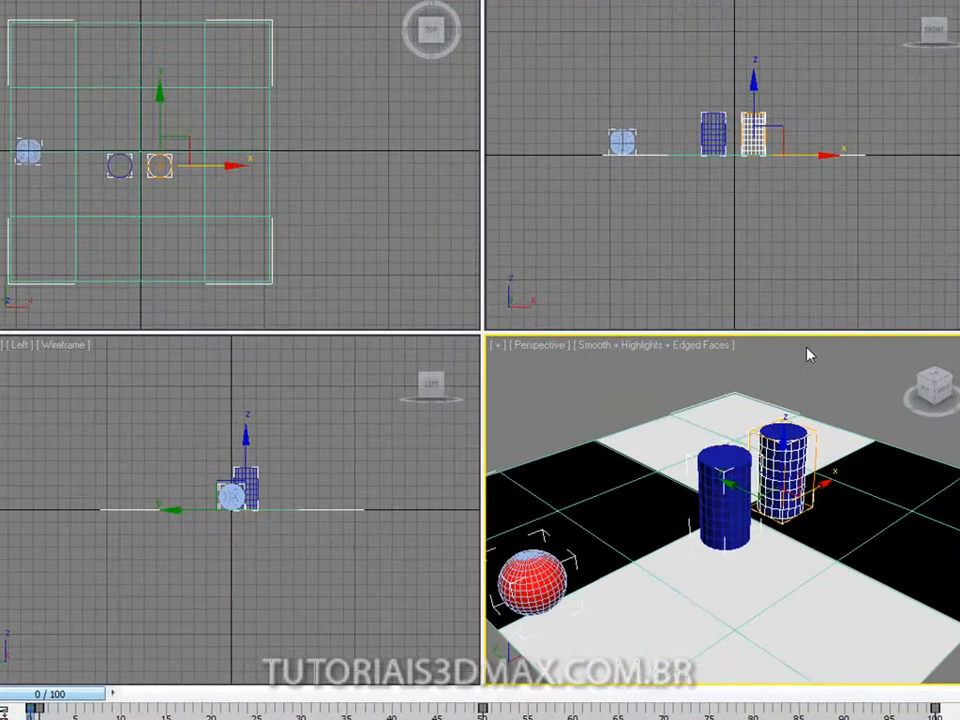
Select the copied cylinder, enable Auto Key mode, and remove the Bend modifier from its stack
left_click(619, 357)
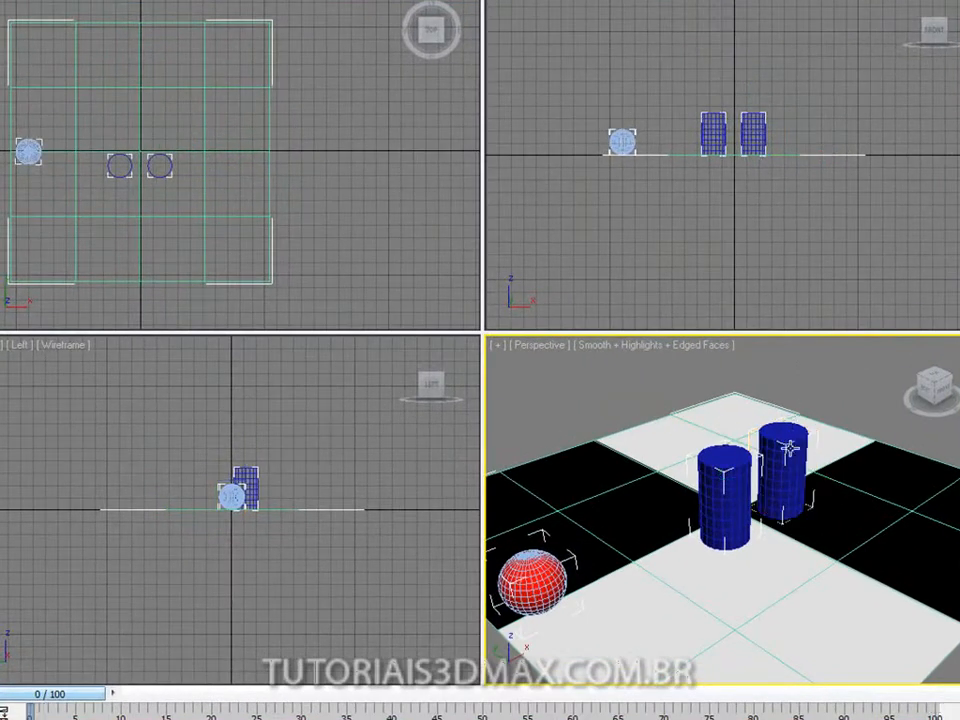
left_click(790, 457)
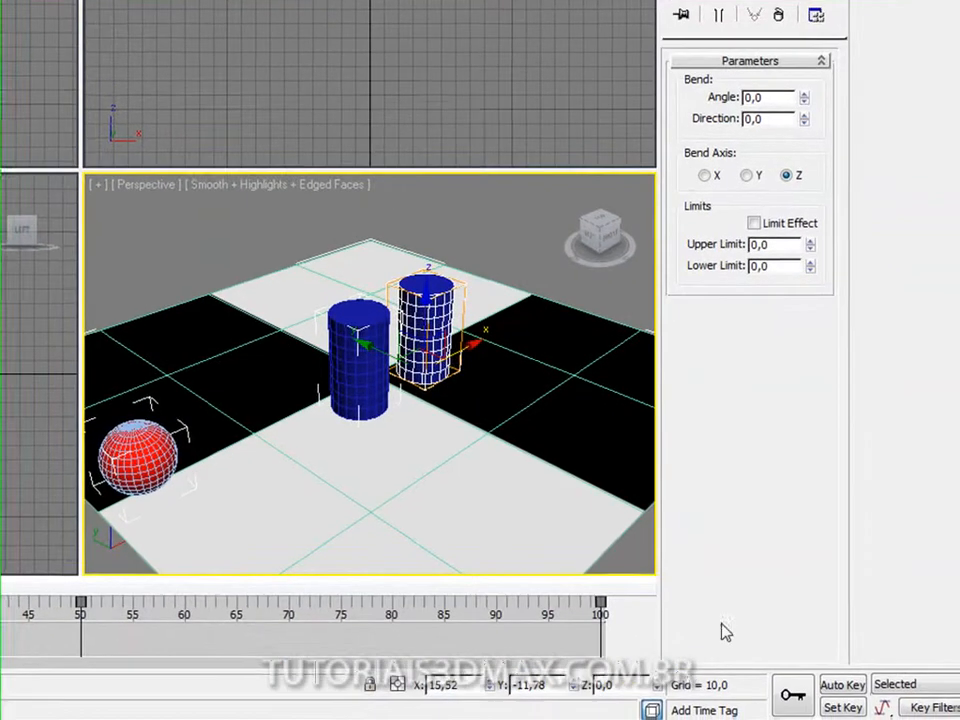
left_click(850, 690)
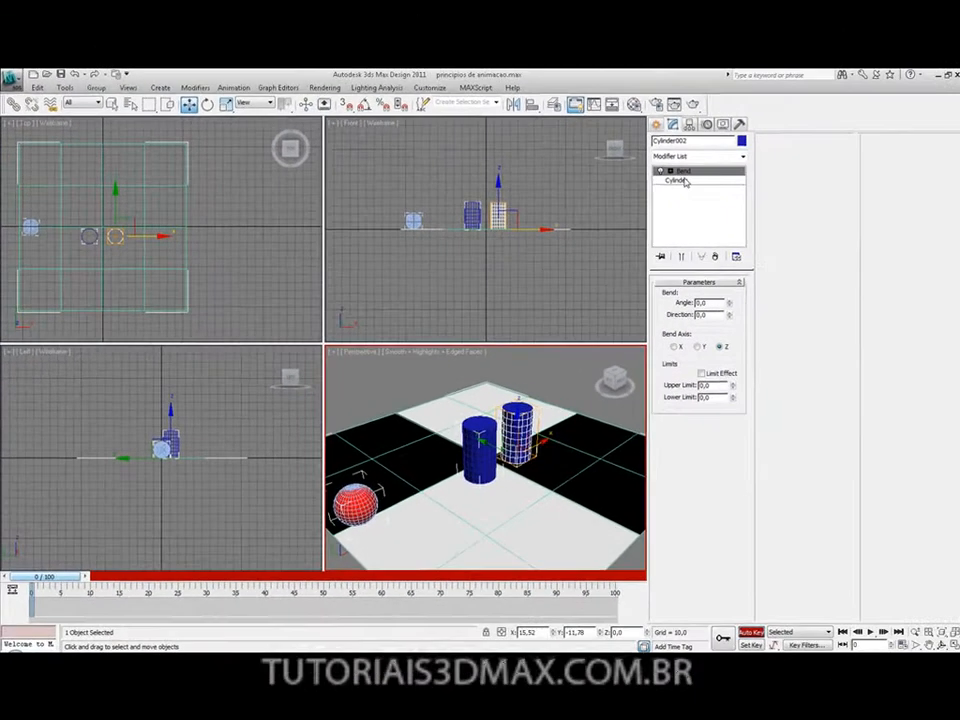
left_click(903, 130)
left_click(916, 118)
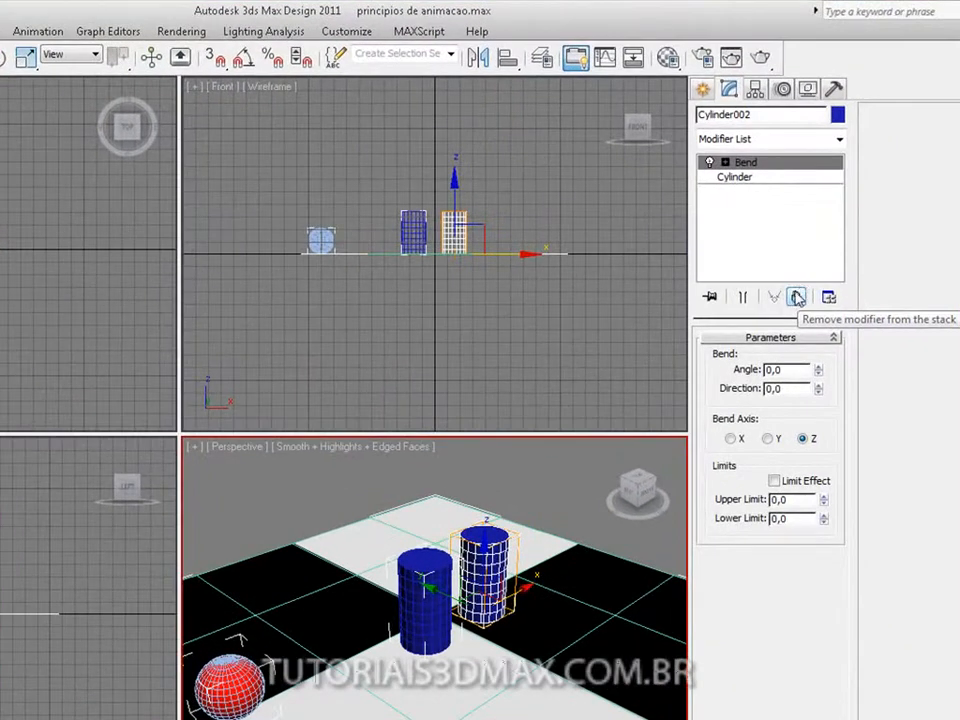
left_click(713, 257)
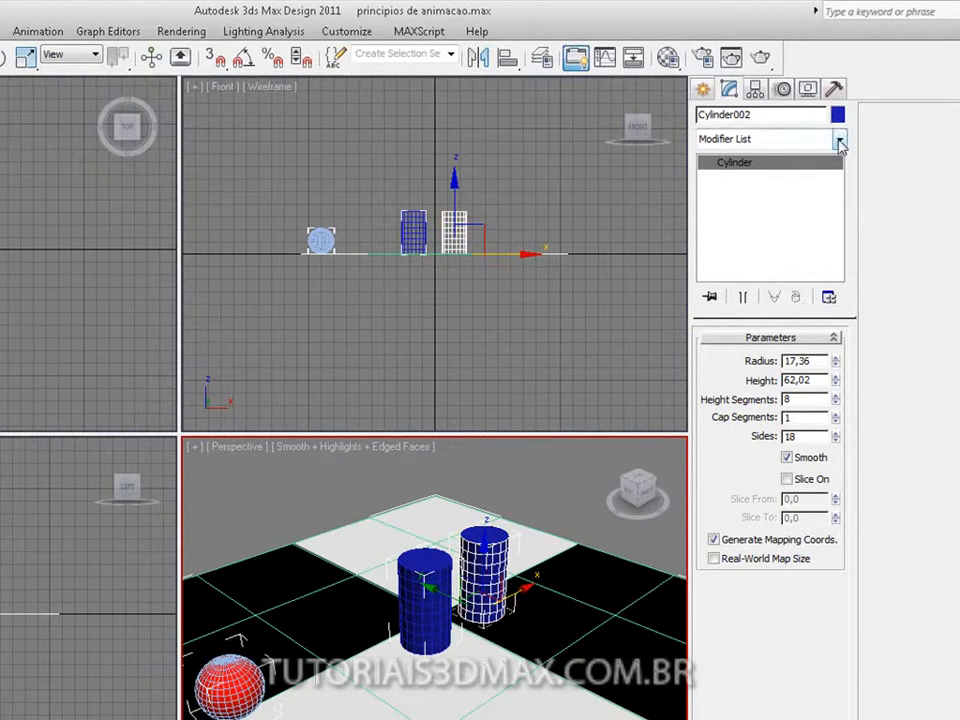
Apply the Twist parametric deformer to the copied cylinder
left_click(840, 140)
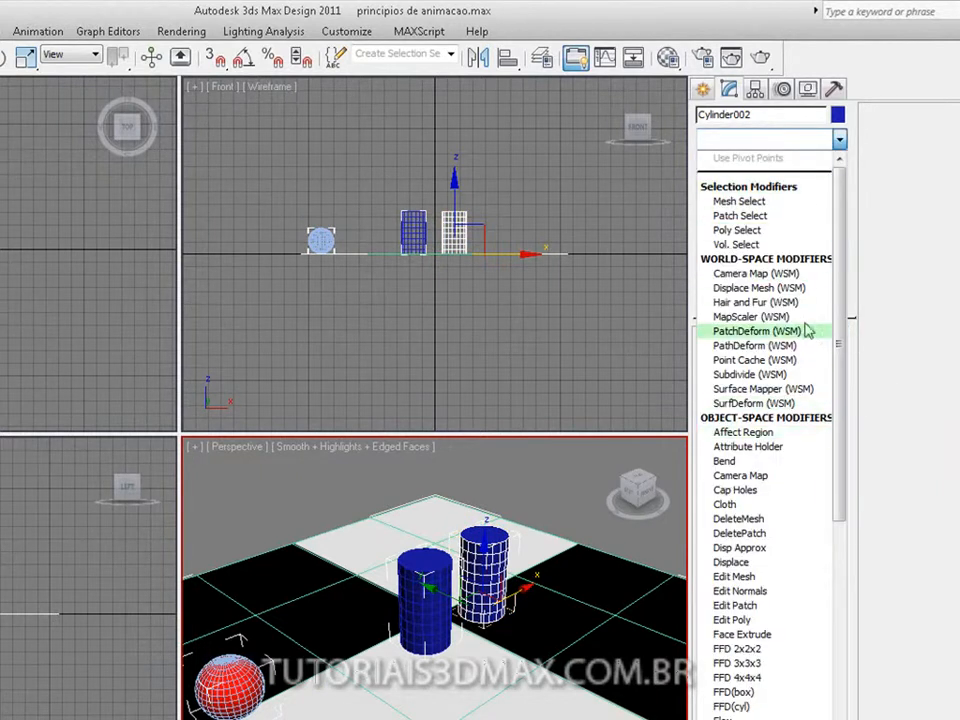
left_click(905, 277)
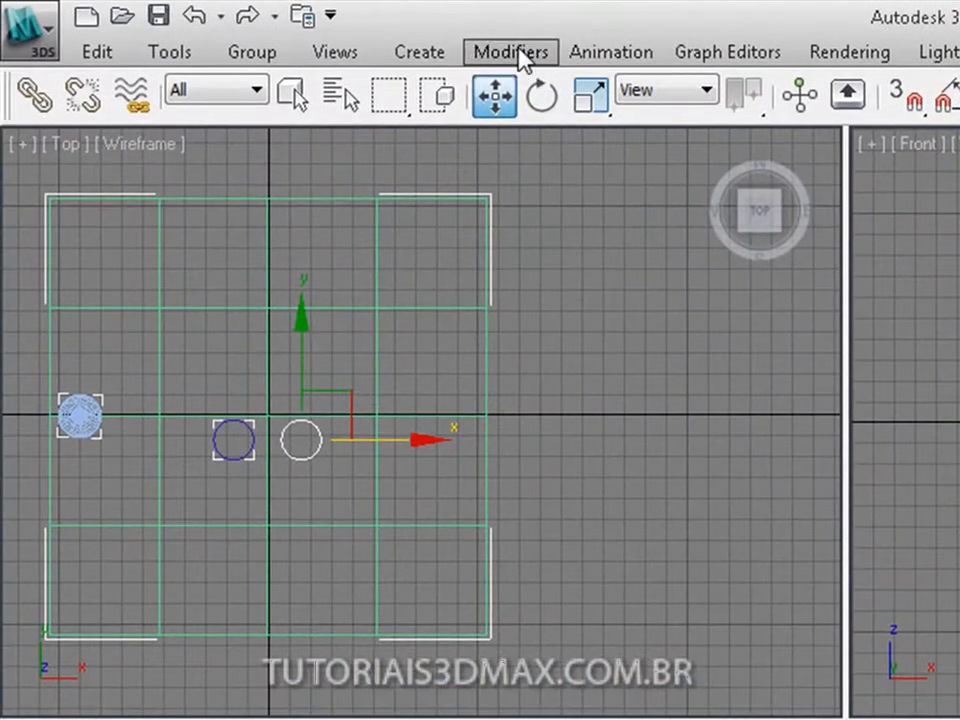
left_click(515, 55)
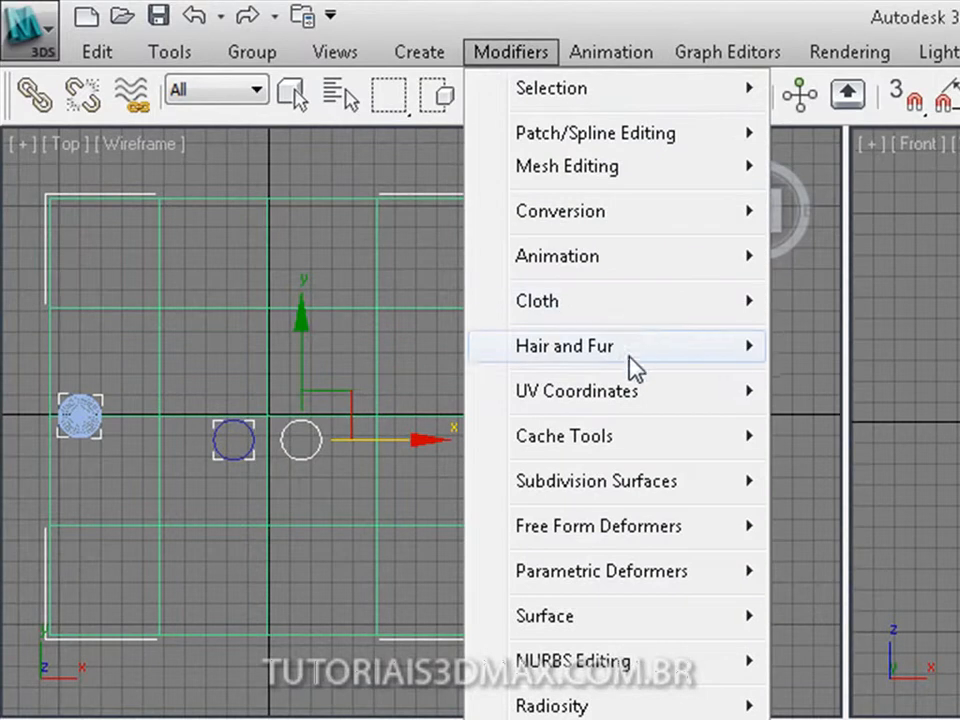
mouse_move(610, 532)
mouse_move(604, 578)
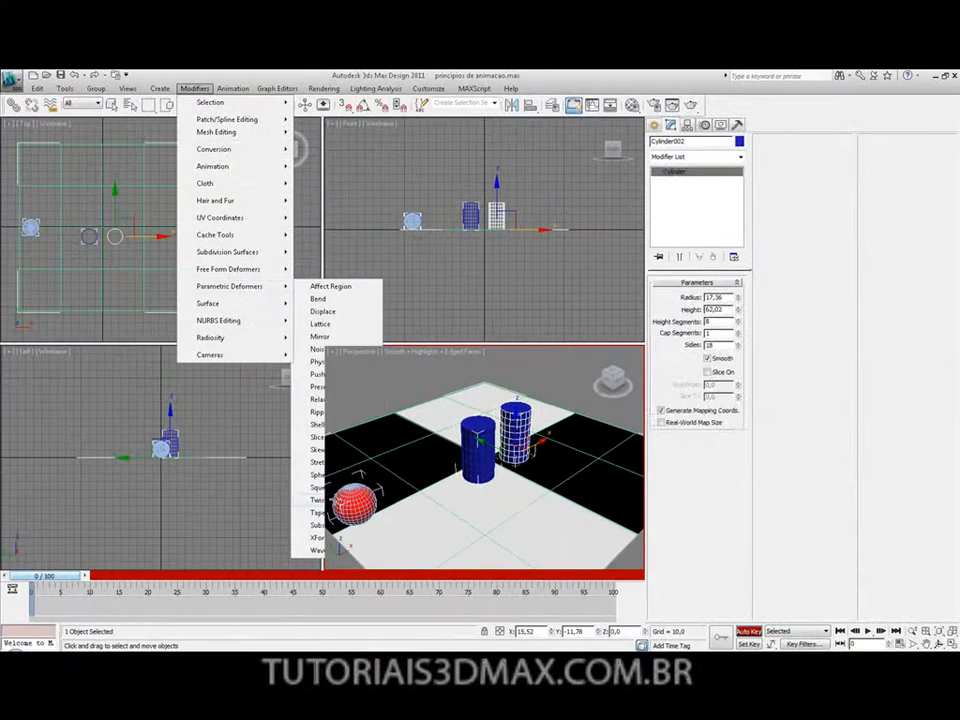
left_click(881, 646)
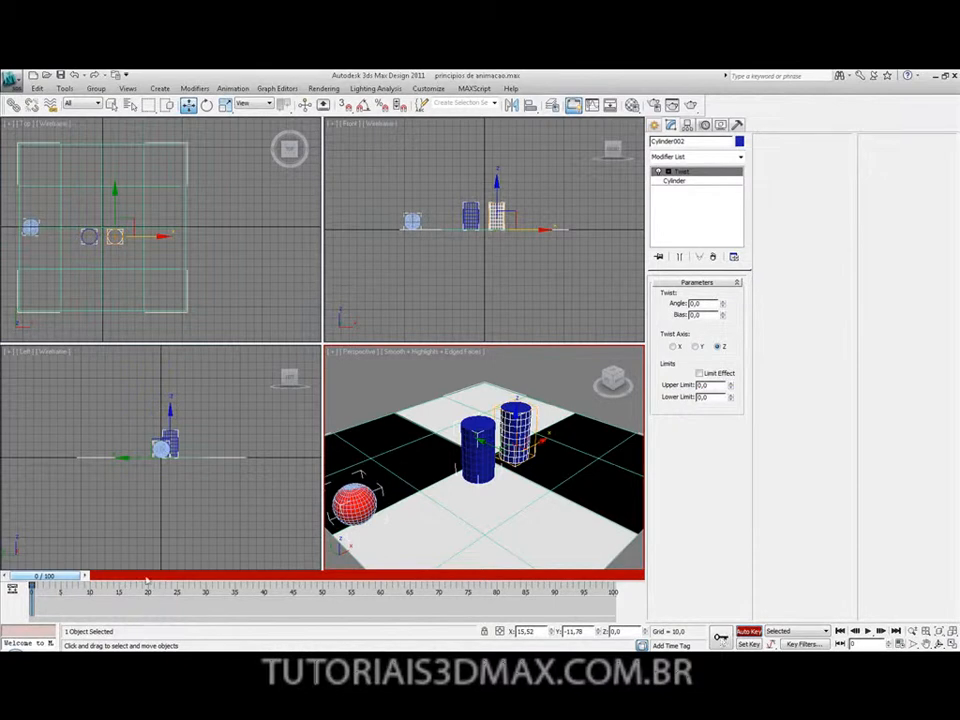
Animate the Twist angle to 1500 at frame 50 on the Z axis
left_click_drag(45, 577, 320, 588)
key("w")
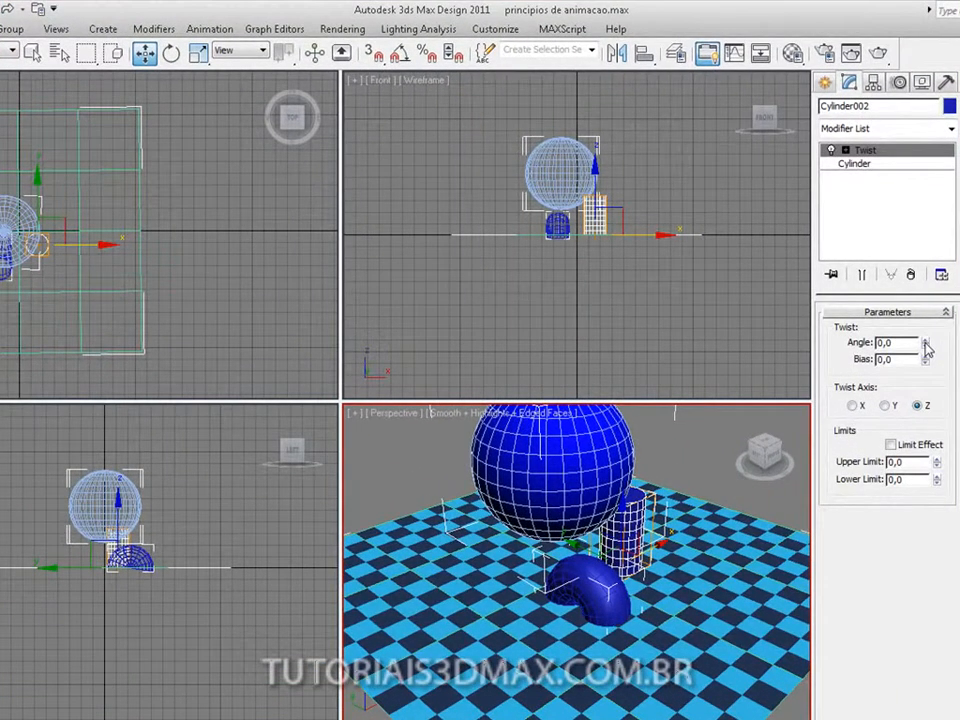
left_click_drag(926, 348, 857, 419)
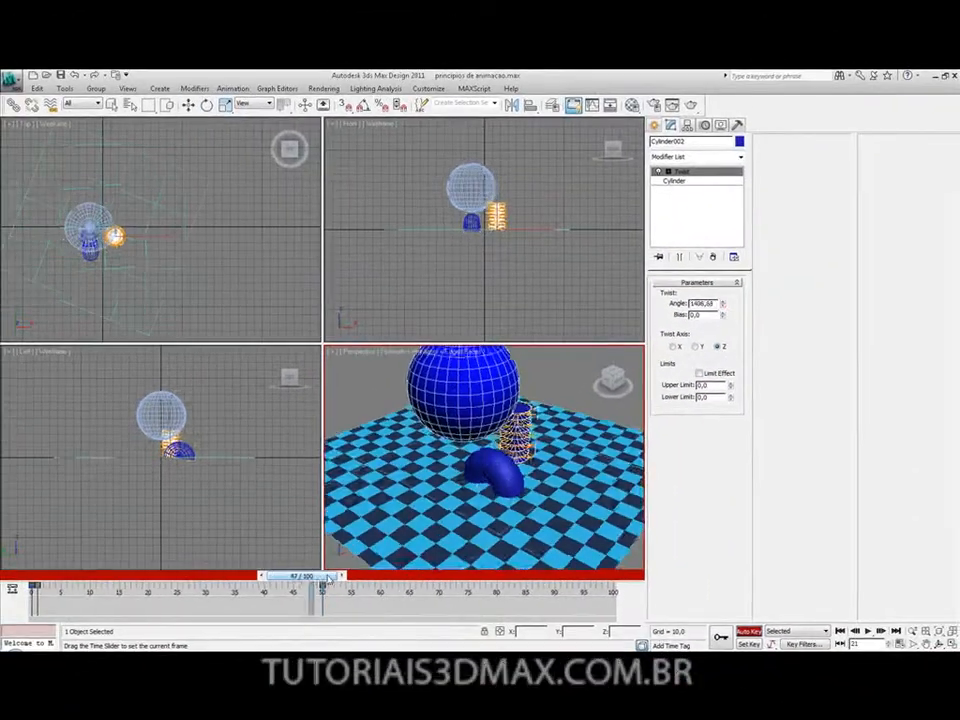
Key the Twist angle back to 0 at frame 100 so the cylinder untwists
left_click_drag(329, 579, 650, 614)
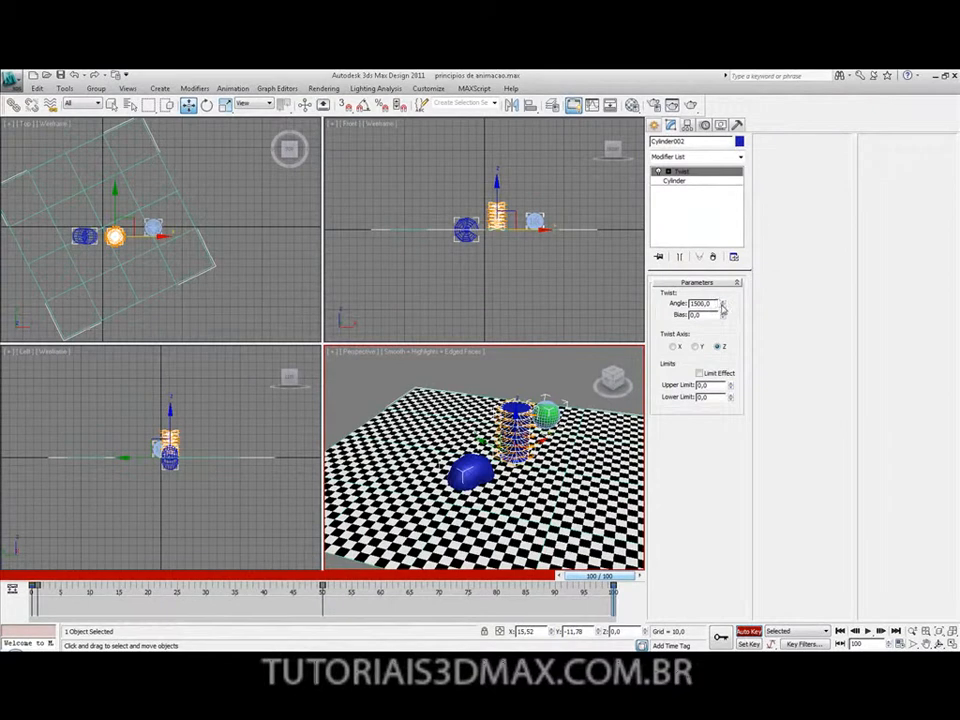
left_click_drag(722, 307, 722, 334)
left_click_drag(757, 633, 723, 98)
left_click(716, 304)
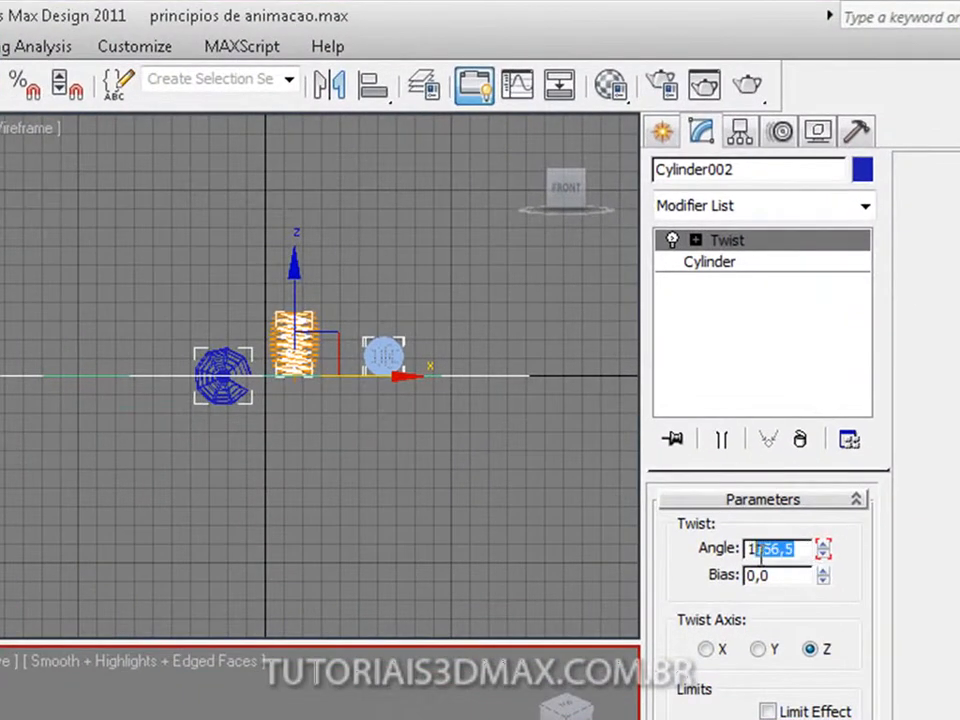
type("0")
key("Return")
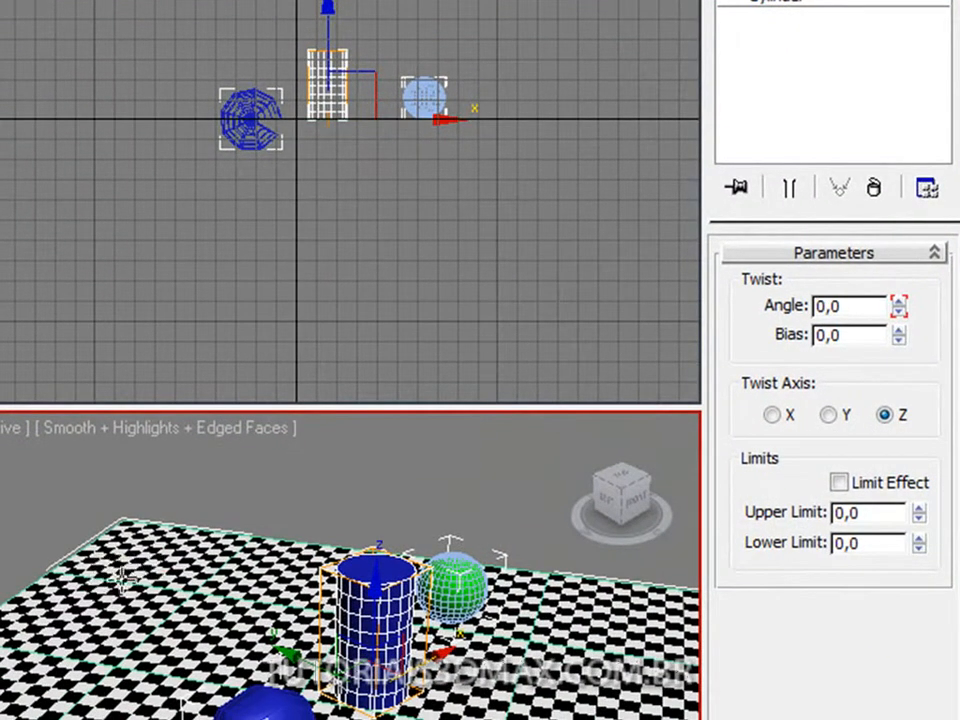
Review the twist animation in the maximized Perspective viewport with edged faces hidden, stop playback, and restore the four-viewport layout
key("alt+w")
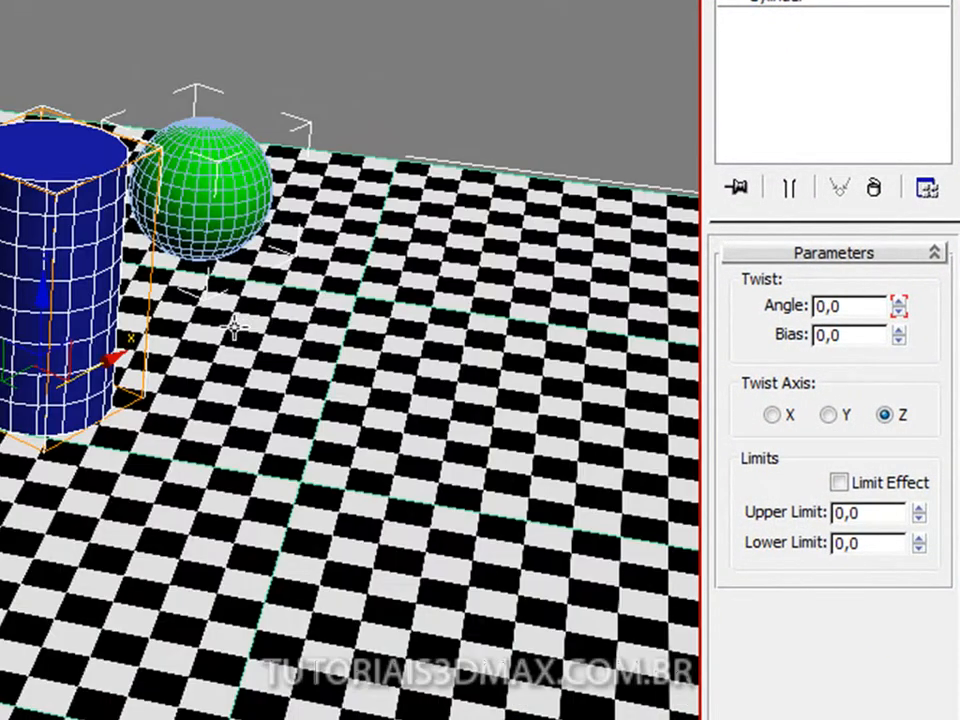
key("F4")
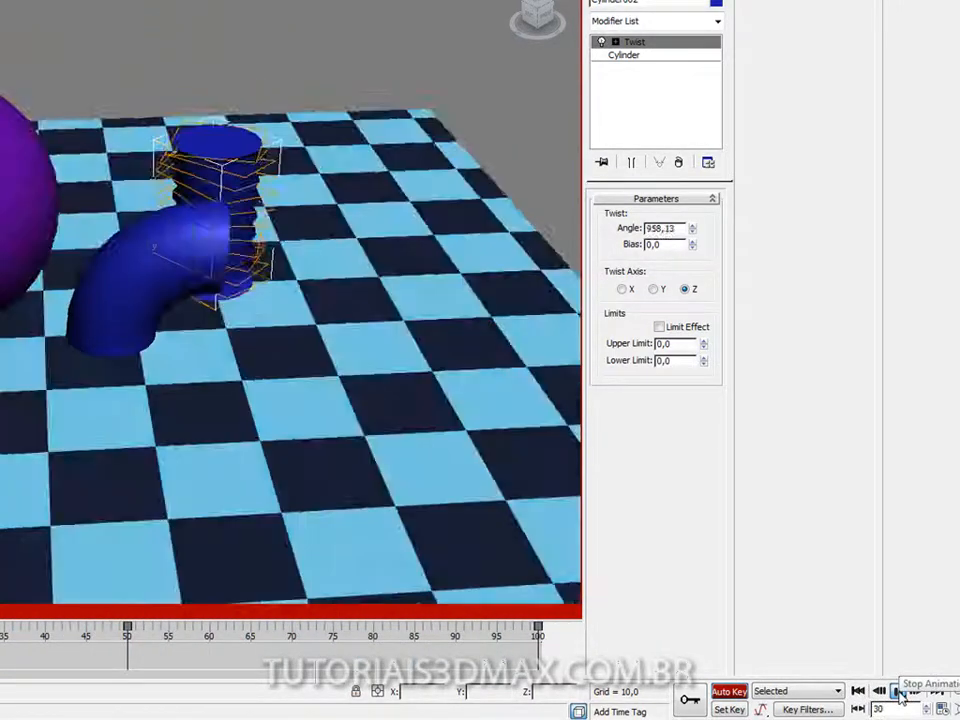
left_click(897, 690)
key("alt+w")
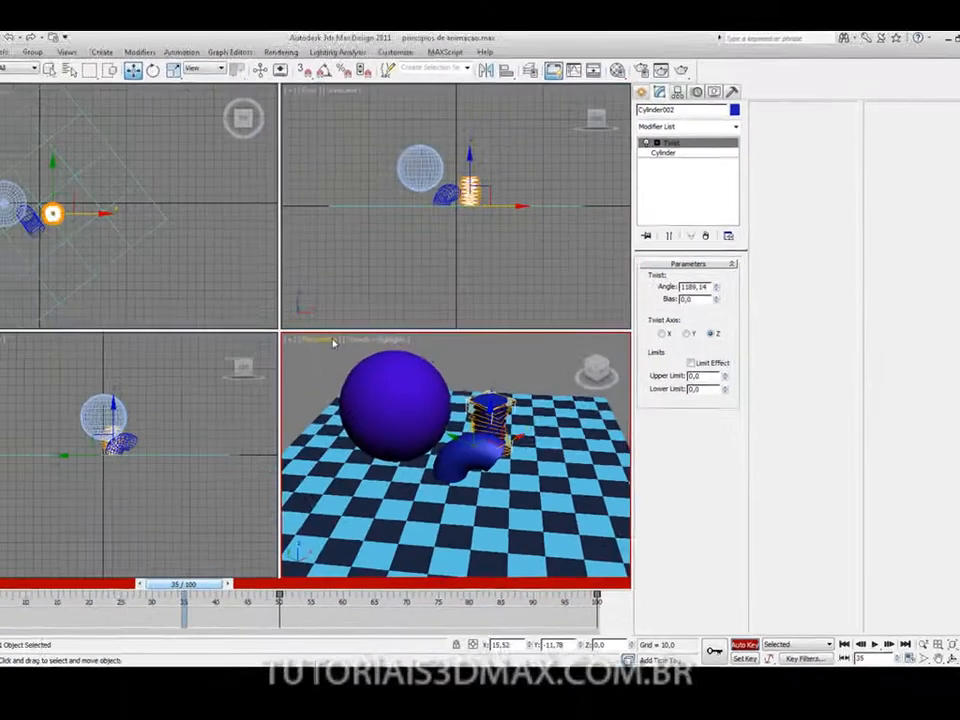
Create a tall, thin box on the checkered plane, in front of the two cylinders
left_click(255, 215)
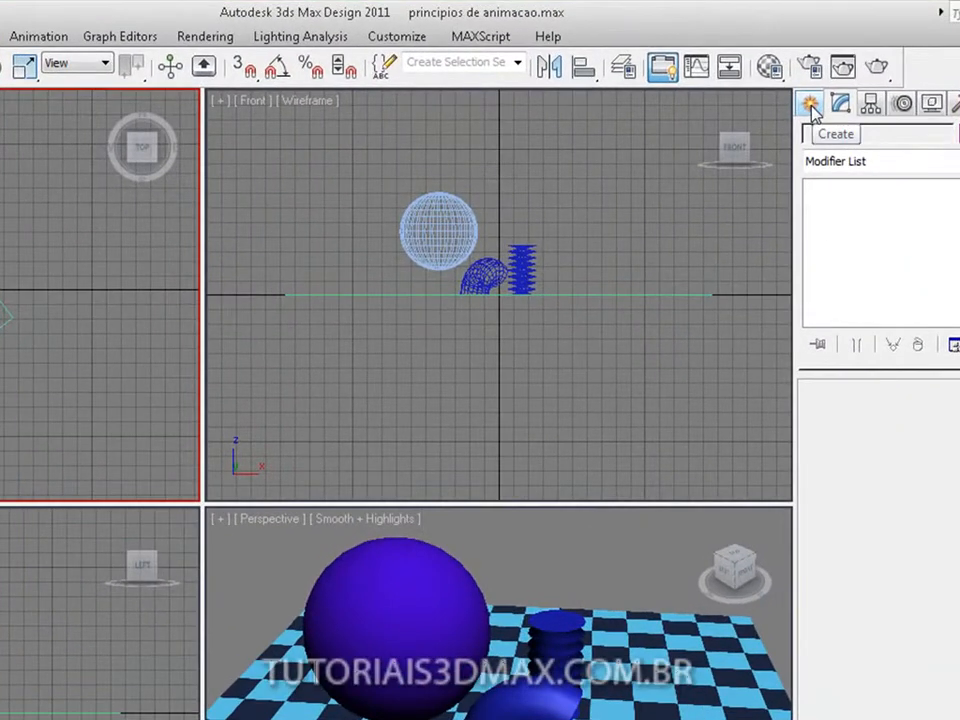
left_click(810, 106)
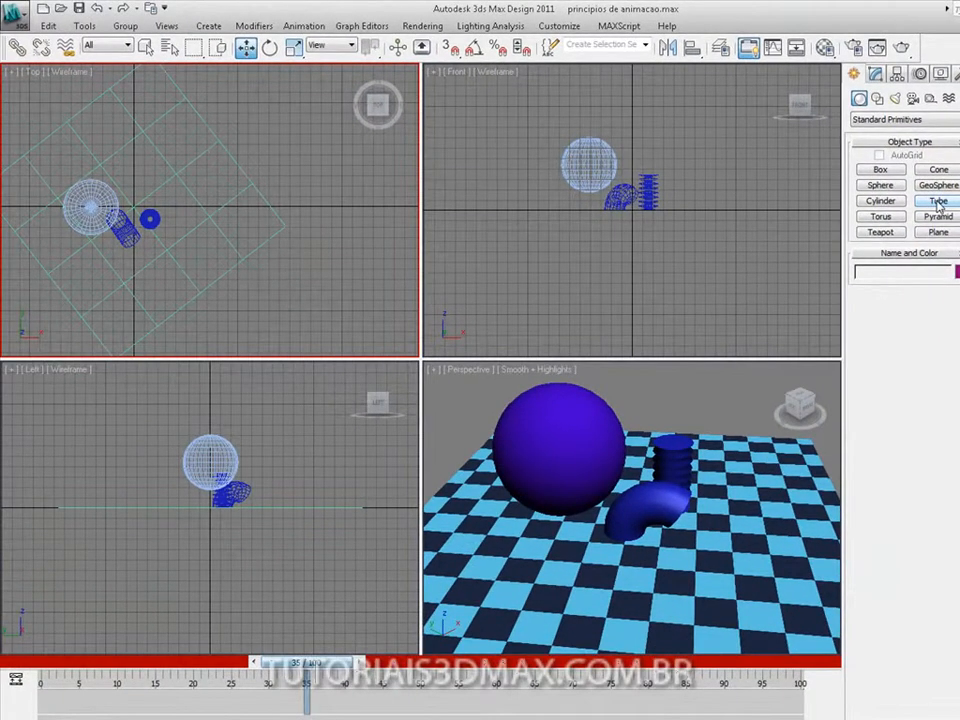
left_click(880, 170)
left_click_drag(716, 580, 756, 590)
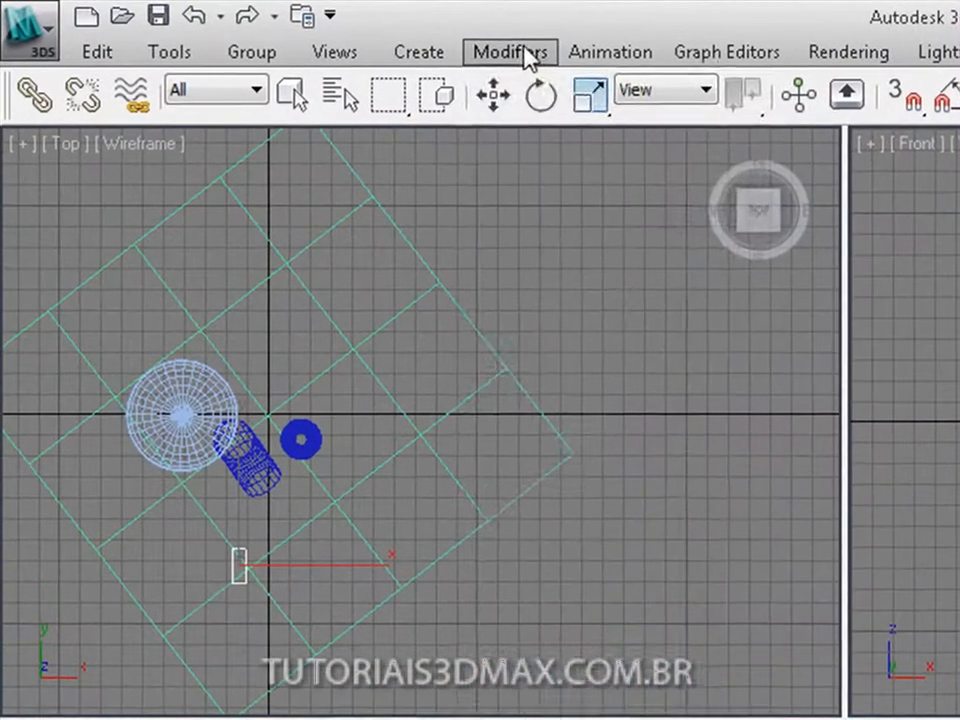
Apply the Ripple parametric deformer to the new box
left_click(253, 25)
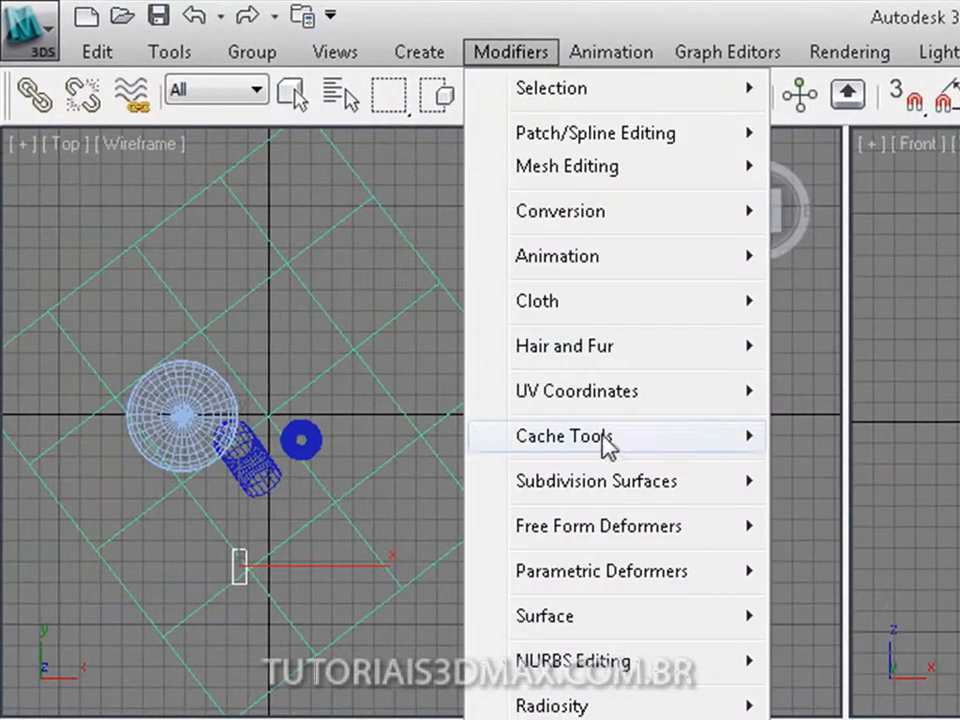
mouse_move(606, 500)
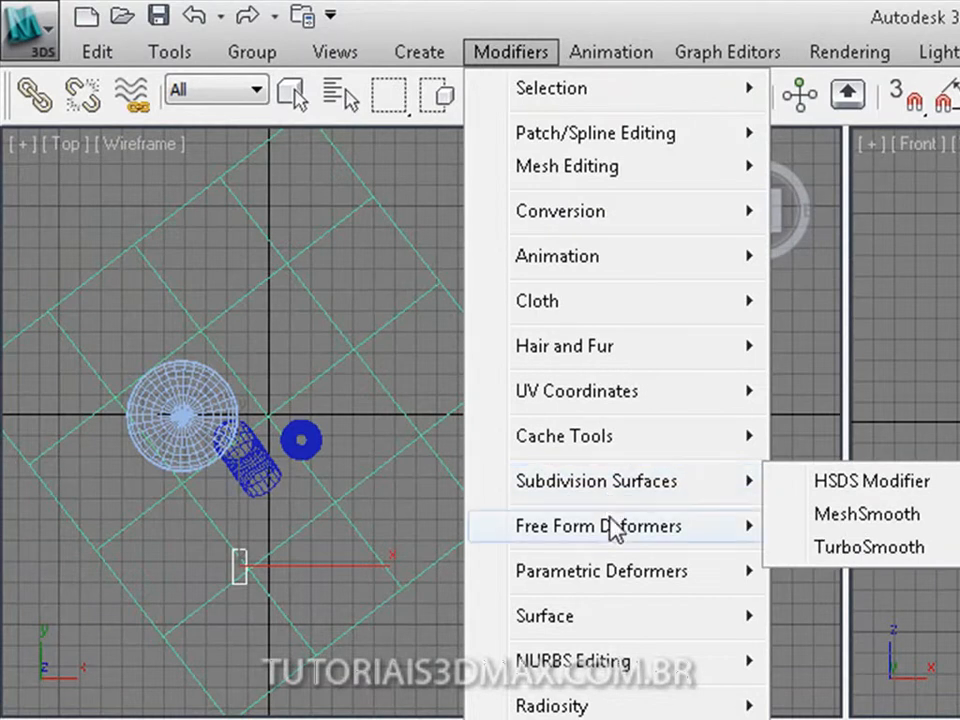
mouse_move(609, 575)
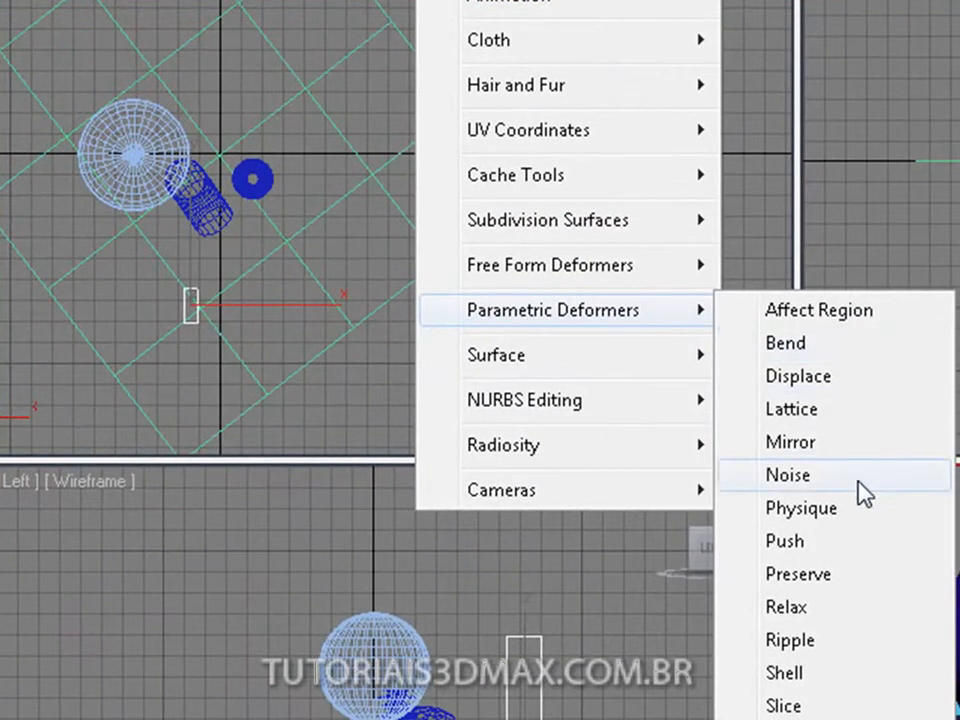
left_click(836, 656)
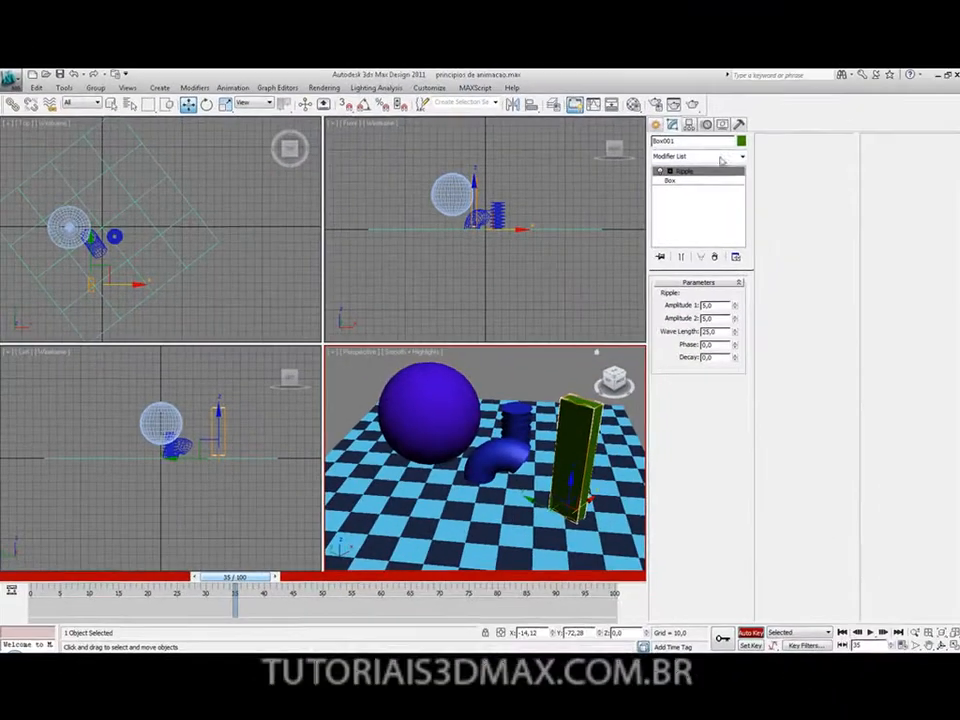
Try varying the Ripple amplitudes and setting the box's length and width segments to 5 at frame 35
left_click_drag(734, 308, 735, 261)
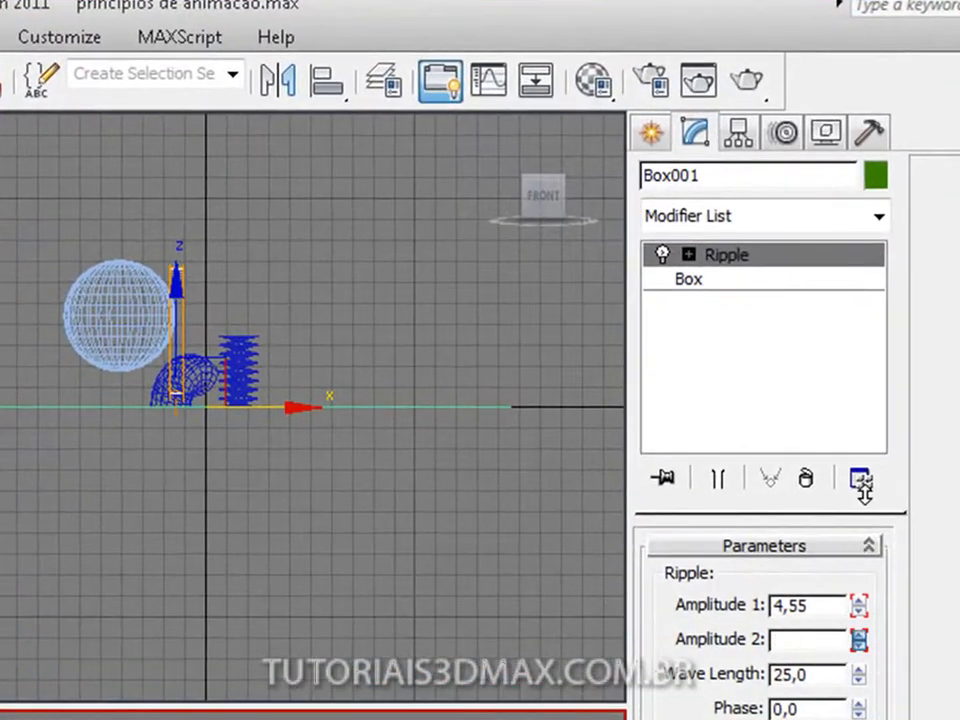
left_click_drag(862, 490, 849, 208)
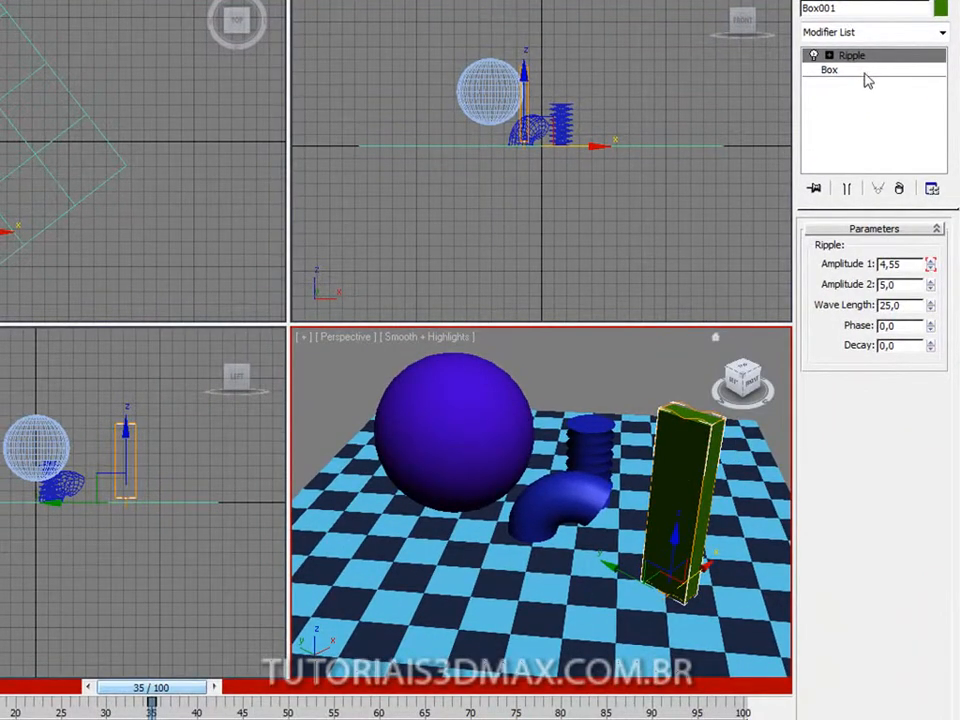
left_click(866, 72)
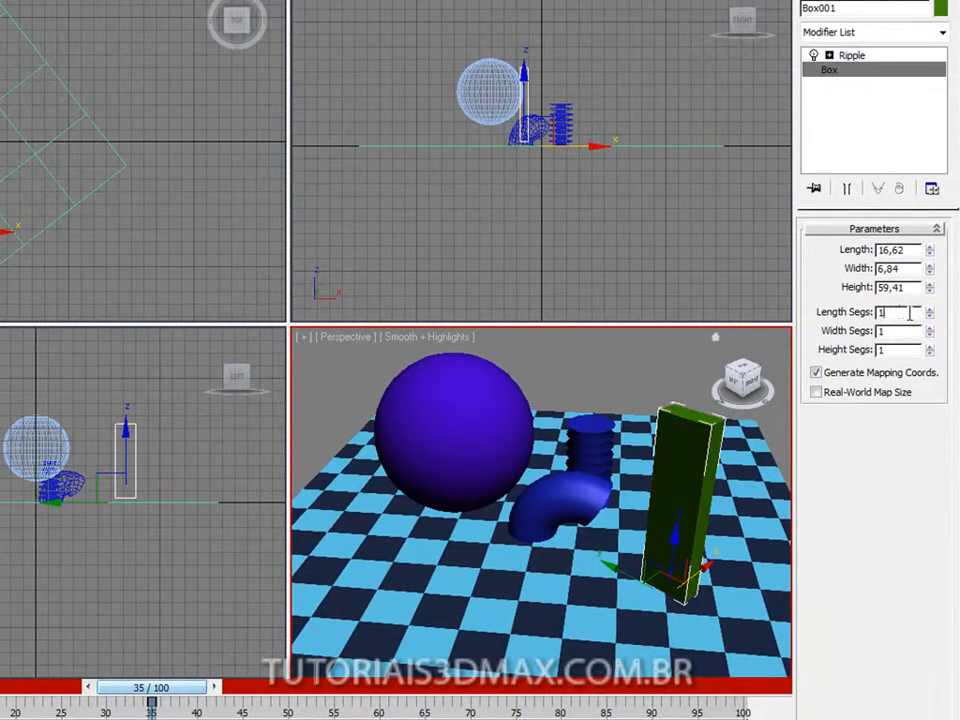
type("5")
key("Tab")
type("5")
key("Tab")
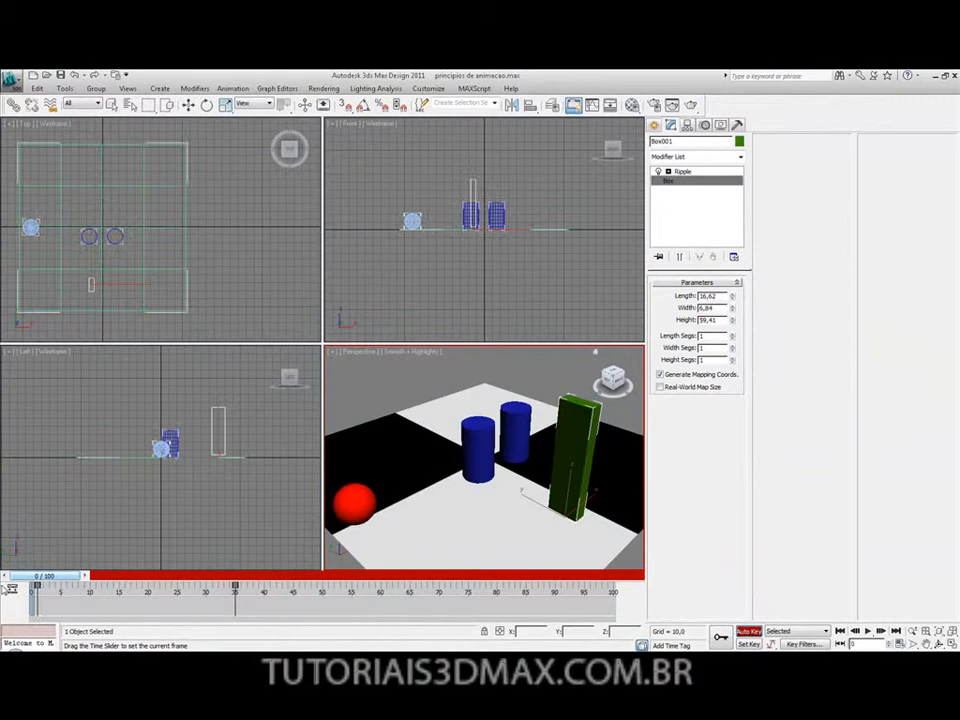
At frame 0, give the box 5 length, width and height segments and set its length to about 20,45
key("w")
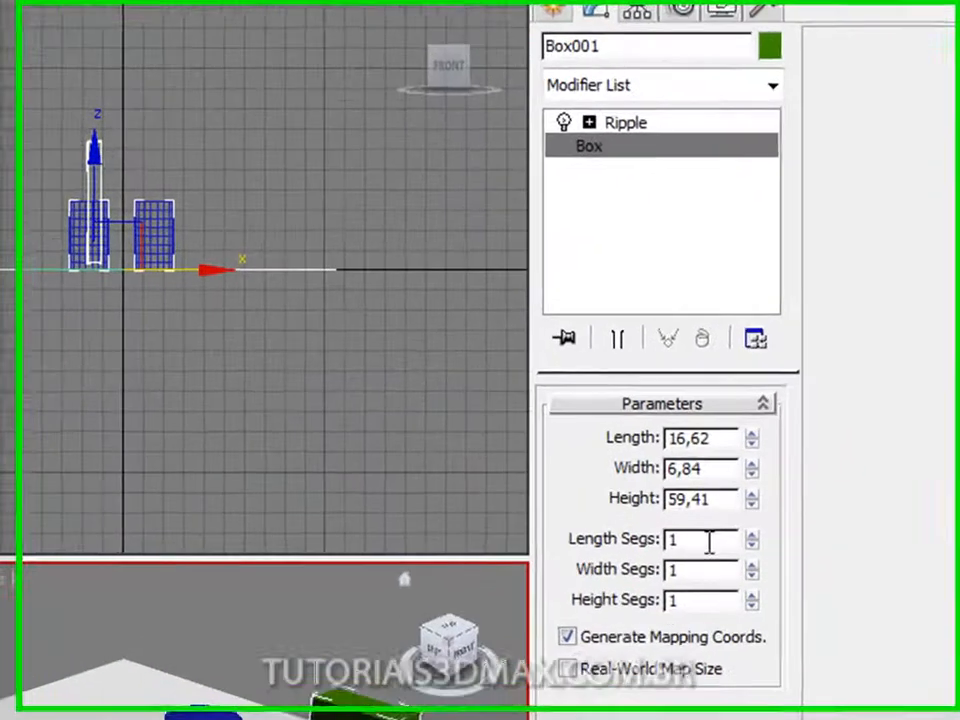
left_click_drag(713, 336, 635, 320)
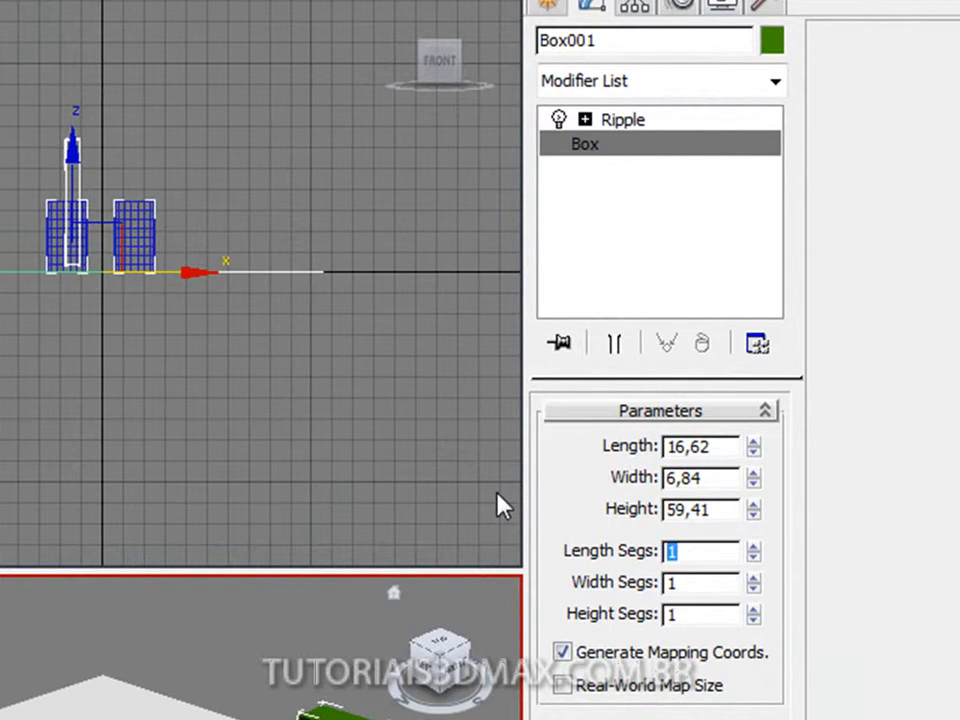
key("Tab")
key("Tab")
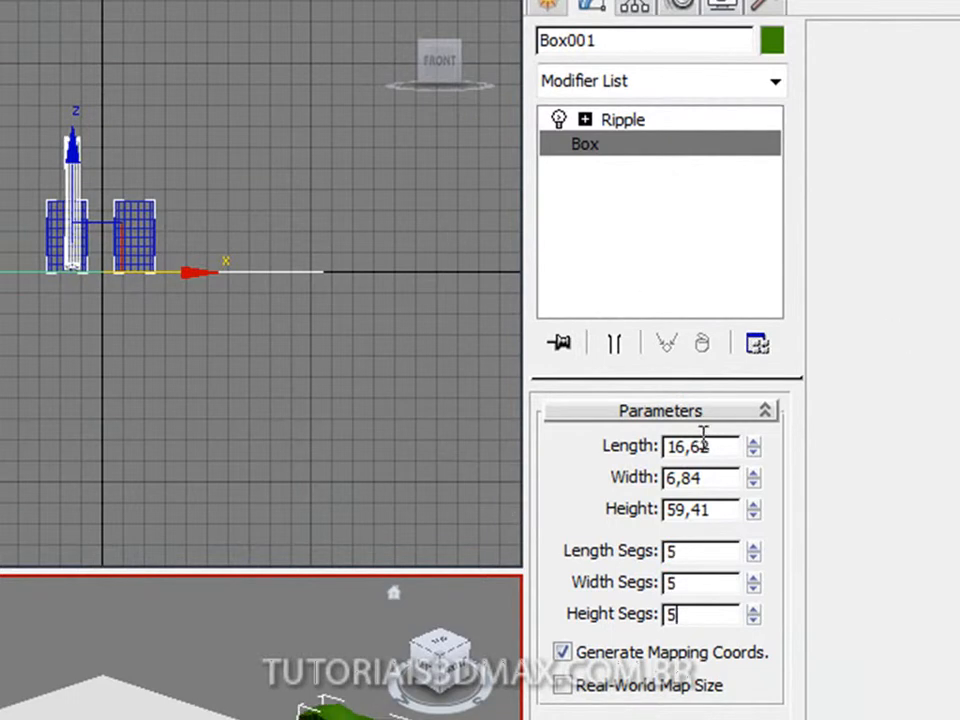
left_click_drag(750, 448, 685, 719)
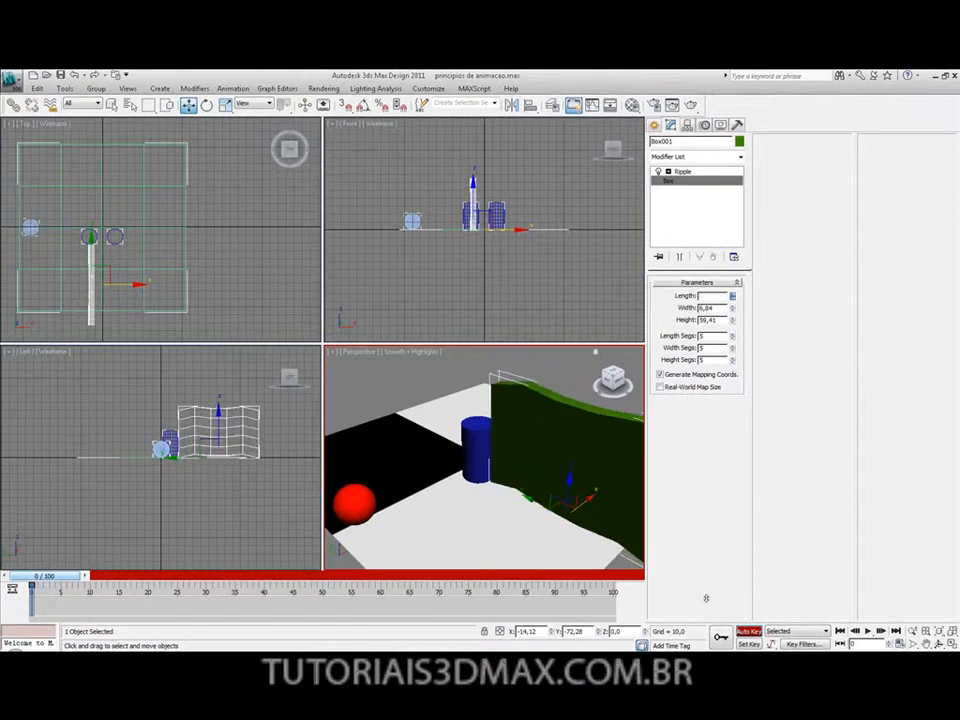
left_click_drag(706, 598, 749, 286)
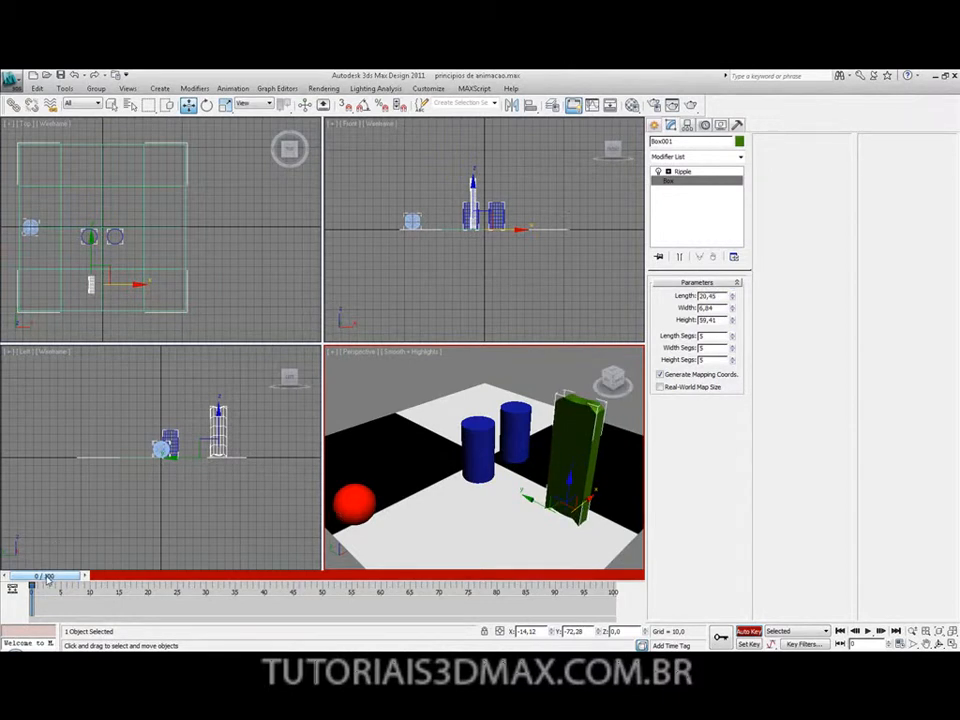
At frame 50, key the box's length to about 57,87, width to about 44,0 and height to about 13,66
left_click_drag(47, 580, 325, 585)
key("w")
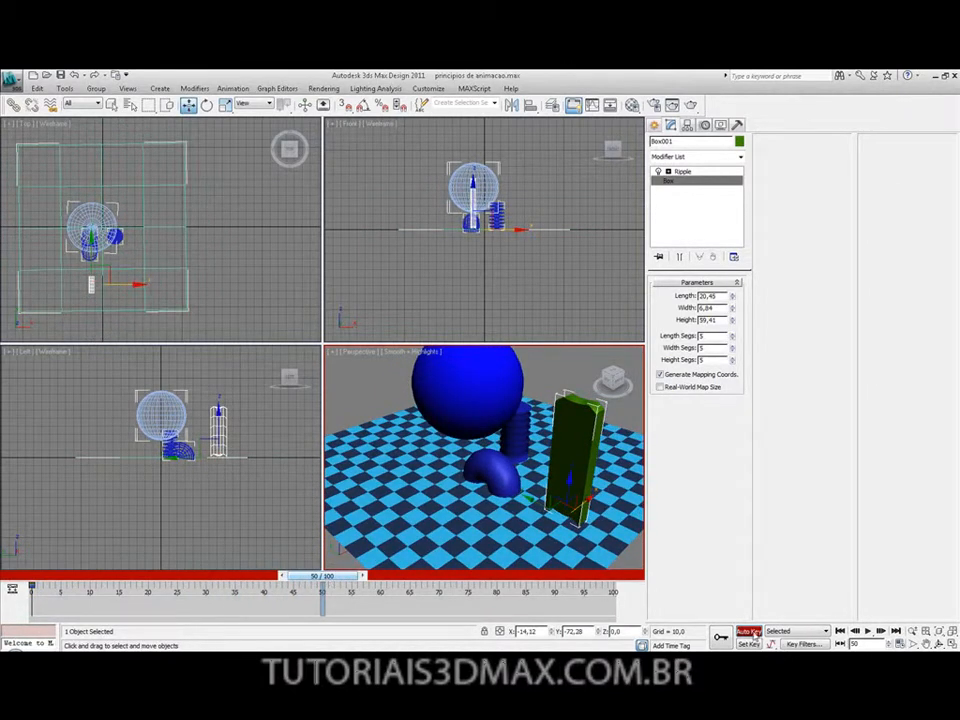
left_click_drag(735, 298, 735, 274)
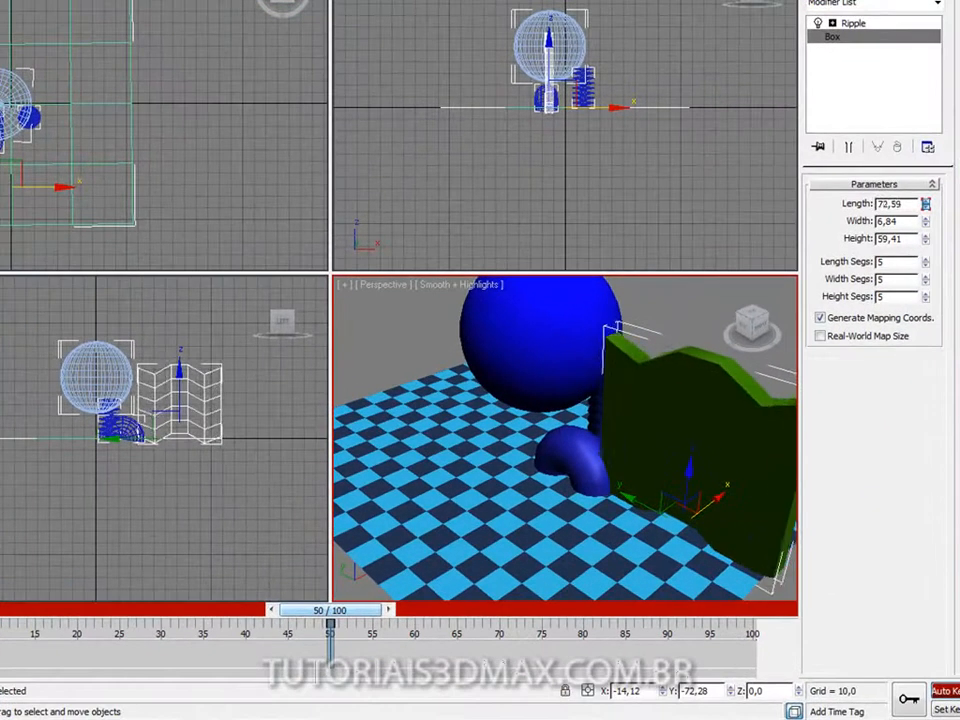
left_click_drag(906, 2, 906, 50)
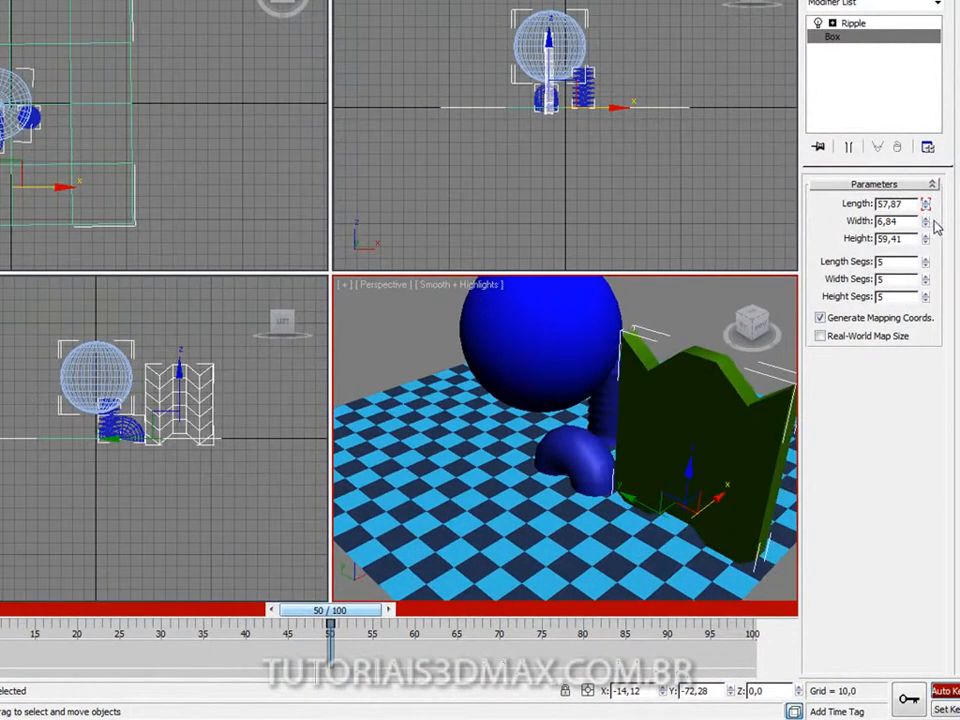
left_click_drag(926, 228, 853, 636)
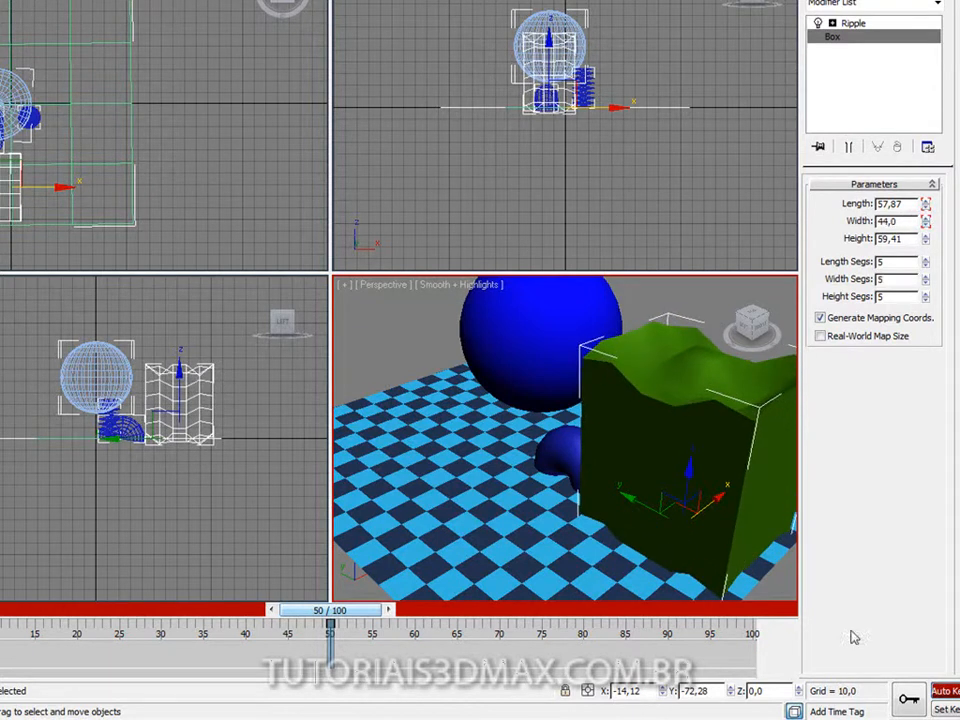
left_click_drag(925, 240, 935, 315)
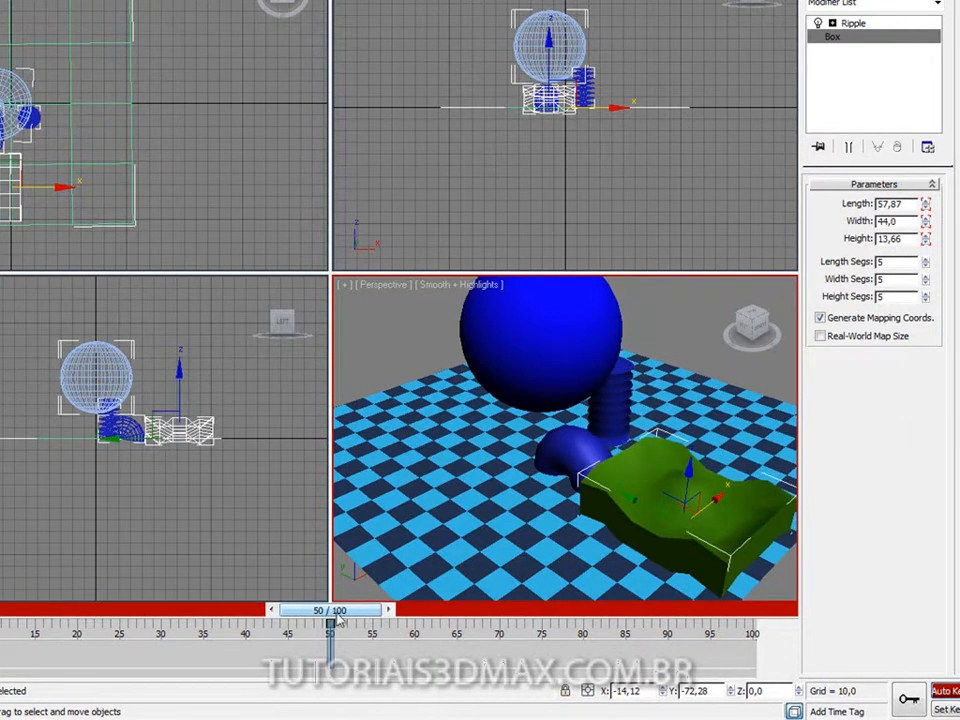
Scrub the box animation between frames 0 and 50, and inspect which box parameters are keyed at frame 1
left_click_drag(344, 615, 5, 580)
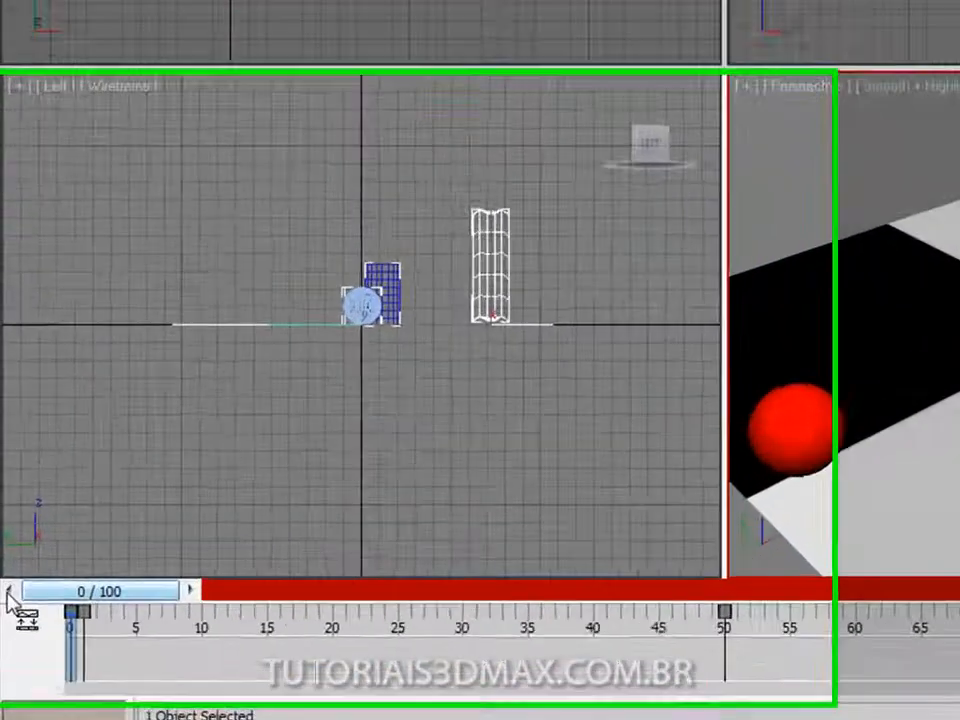
left_click_drag(118, 599, 866, 628)
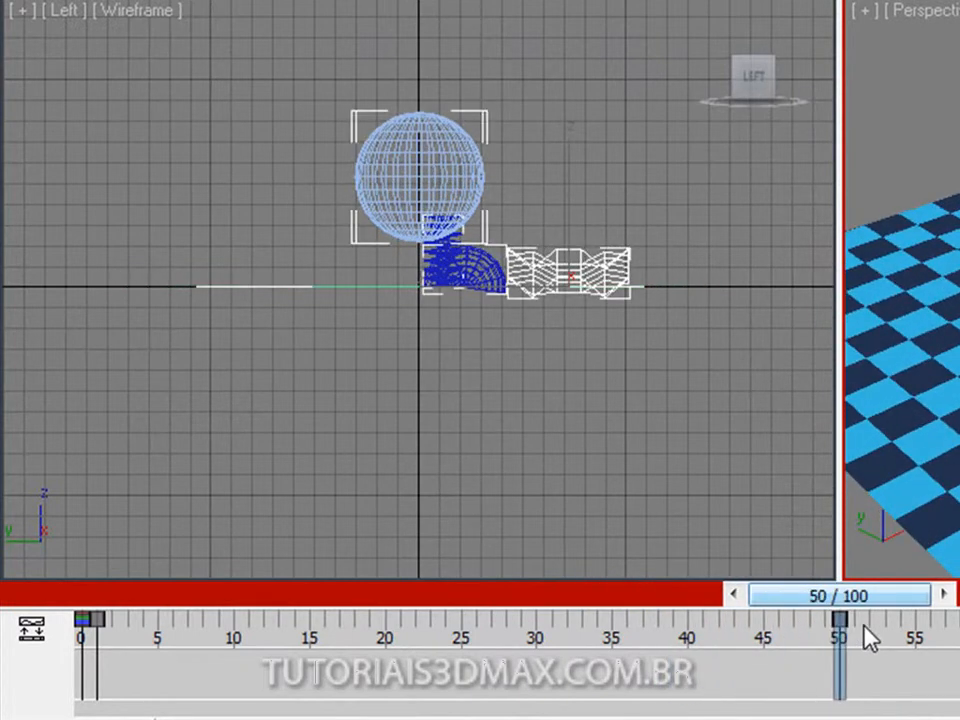
left_click(96, 619)
right_click(97, 617)
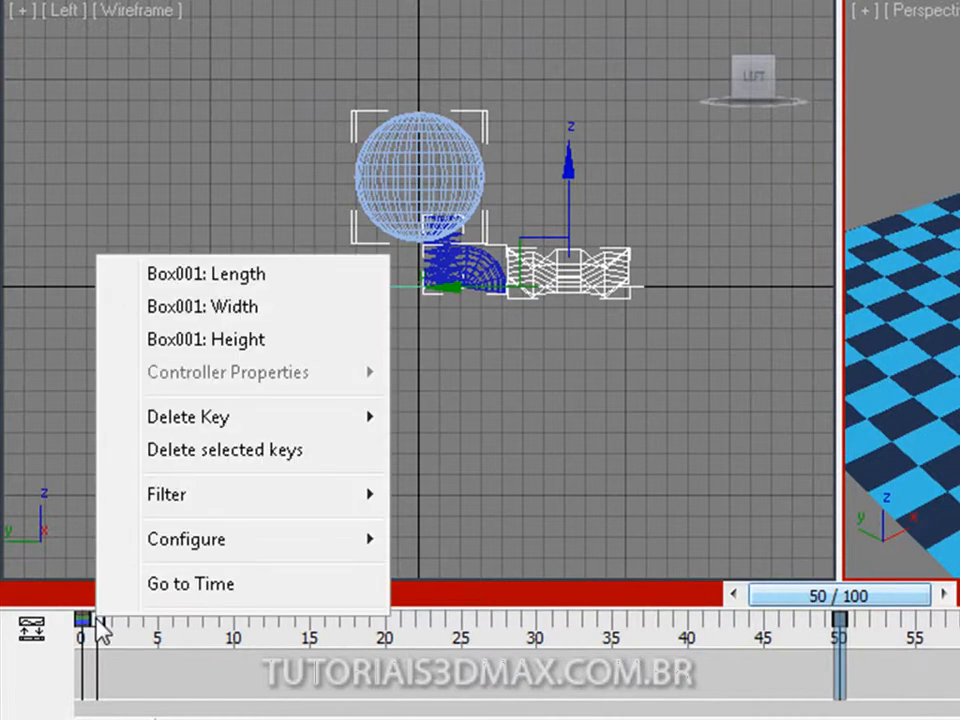
left_click(156, 655)
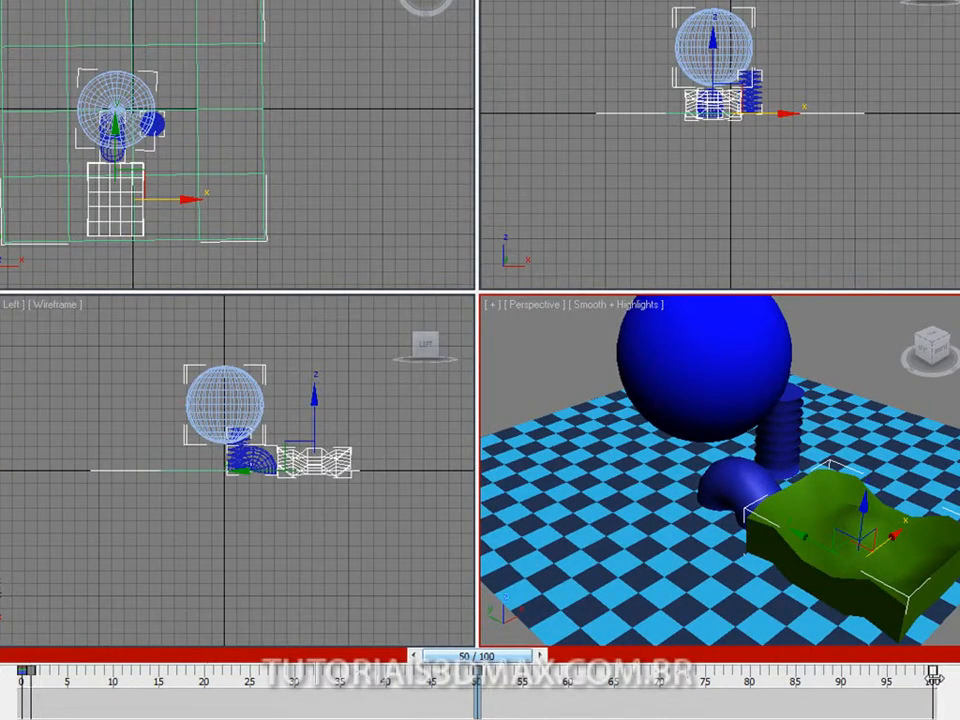
Copy the box's starting keys from frame 1 to frame 100 and play the animation
left_click_drag(505, 660, 255, 650)
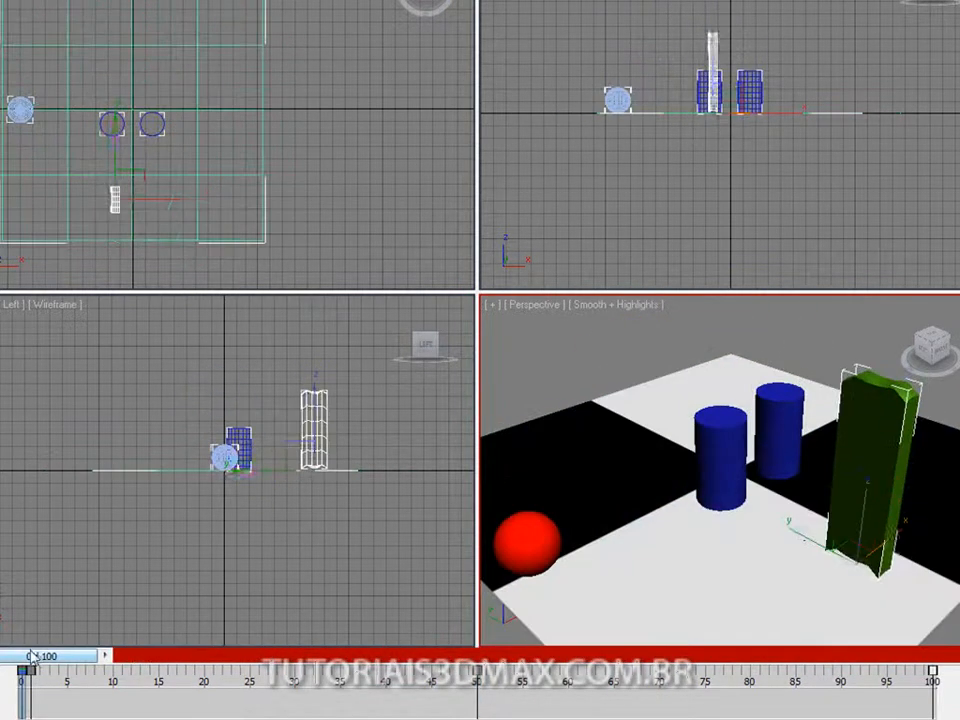
key("w")
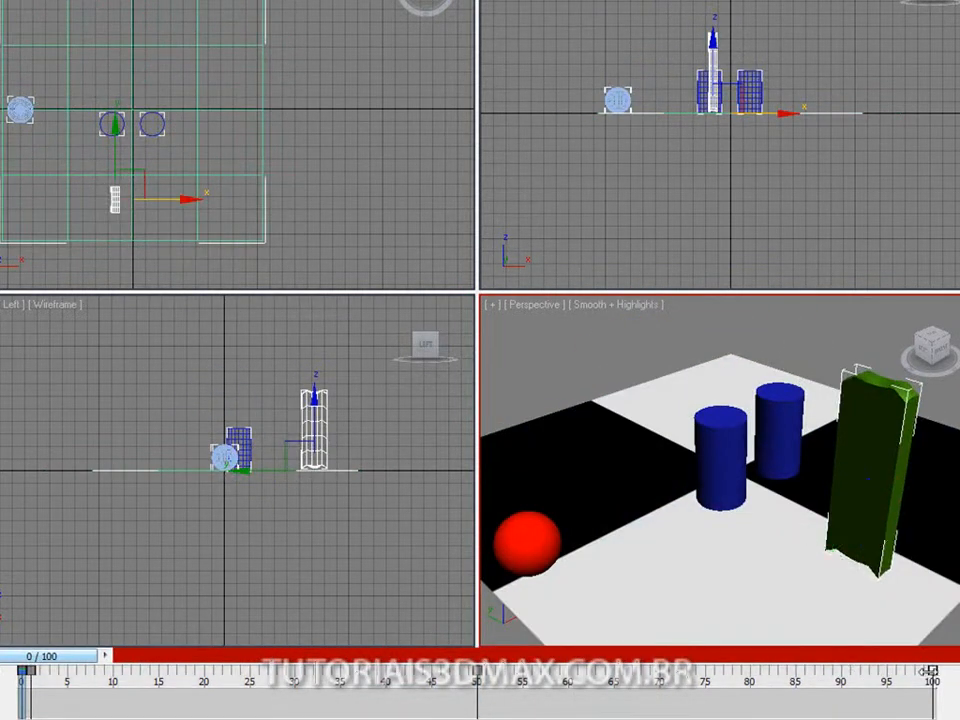
left_click_drag(68, 657, 415, 655)
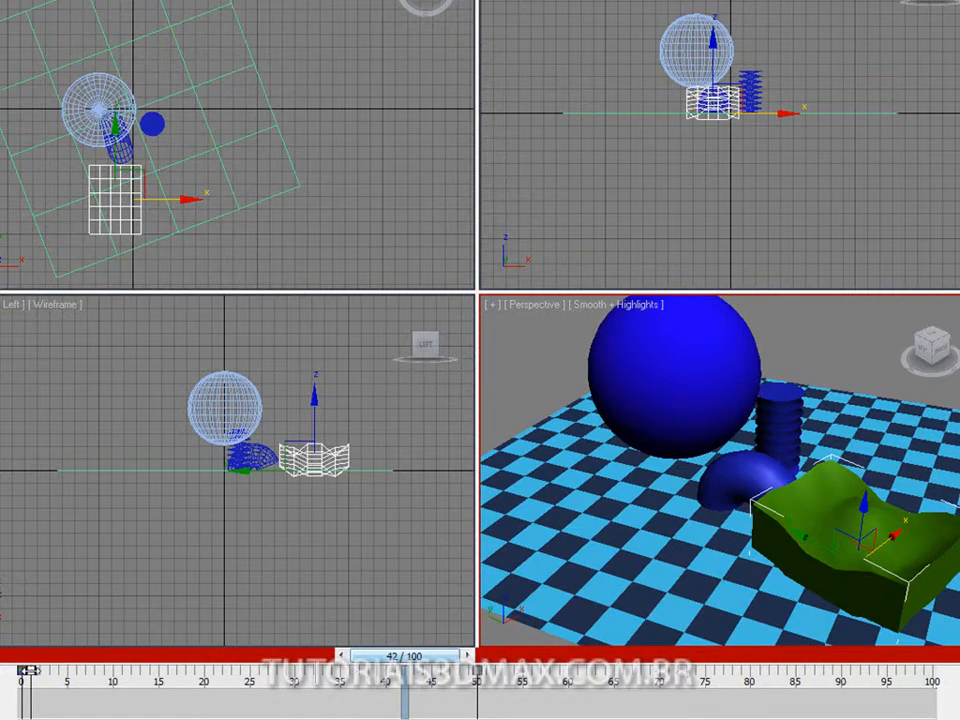
left_click_drag(30, 670, 932, 691)
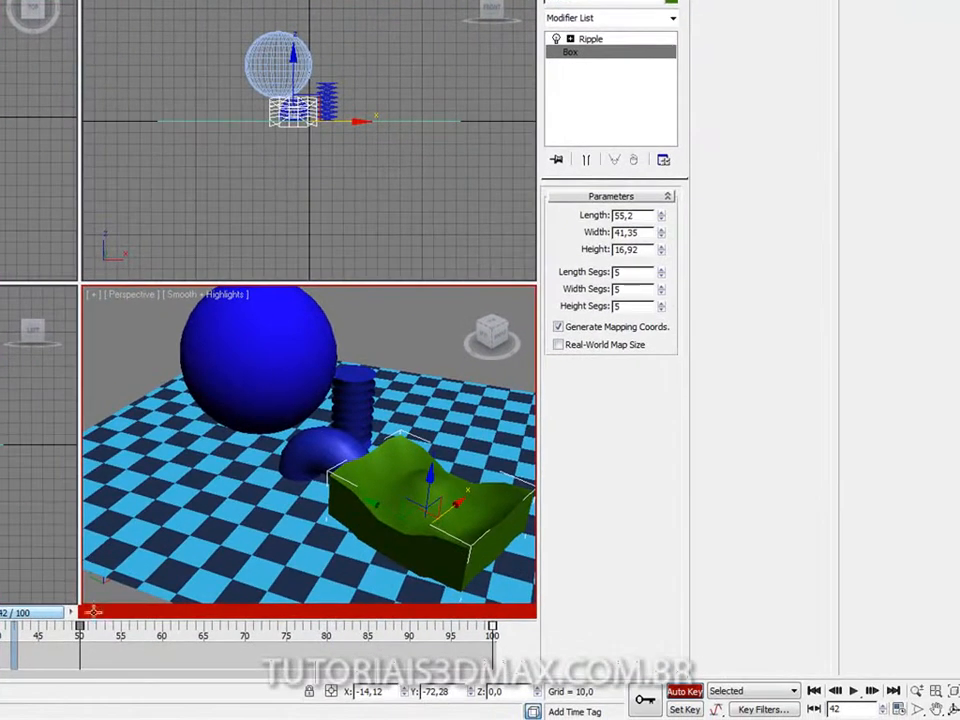
left_click(852, 690)
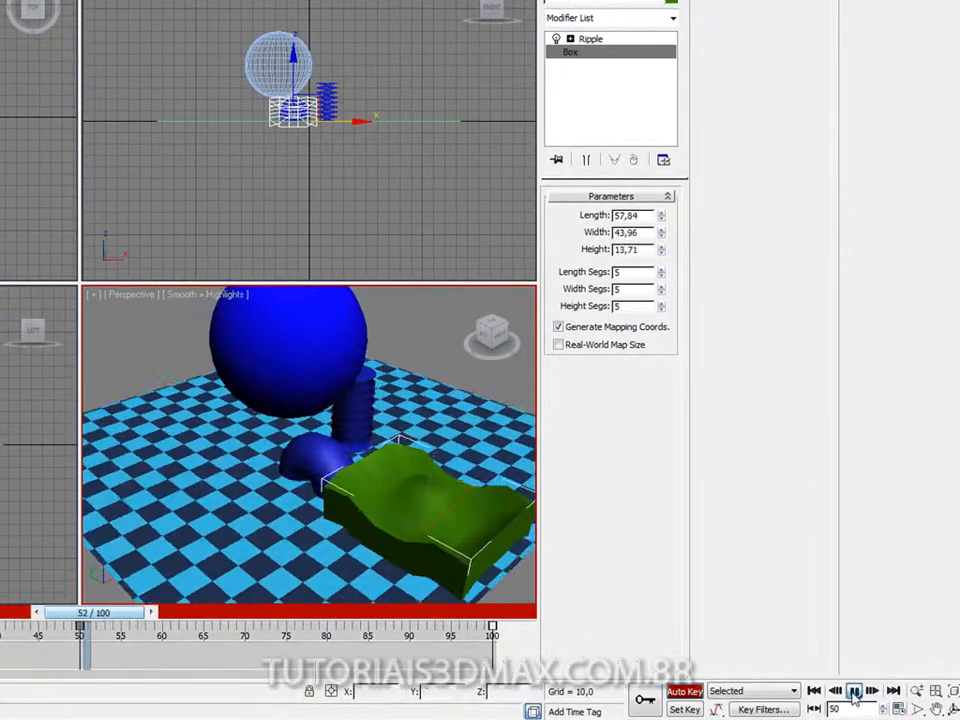